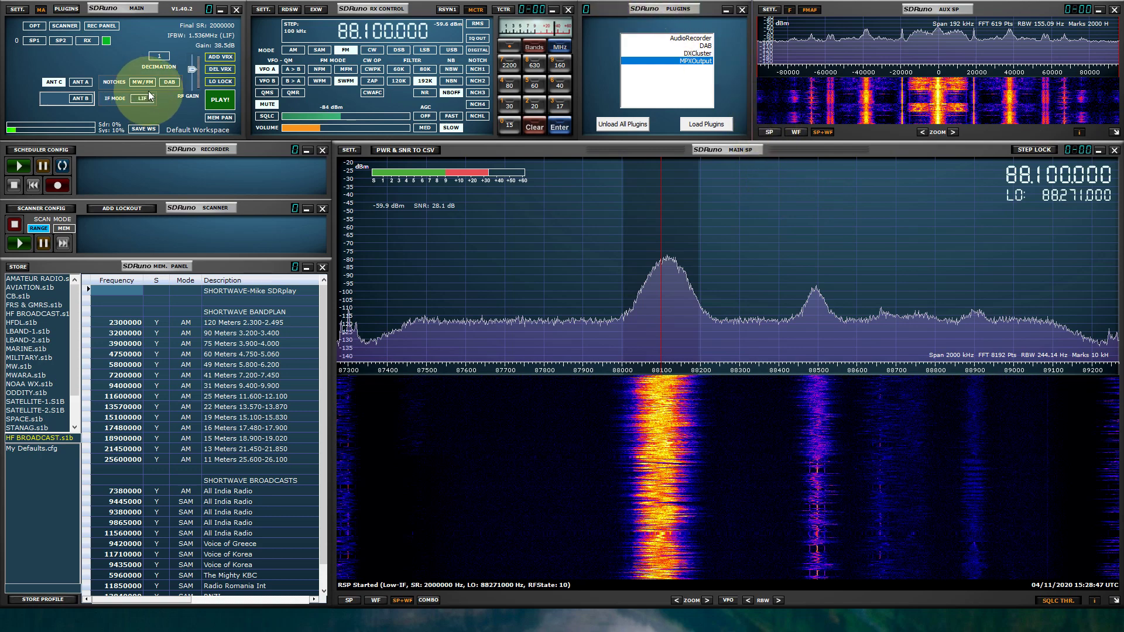
# - Keep SDRuno's receiver audio output device on the Steinberg line in the receiver settings
pyautogui.click(249, 13)
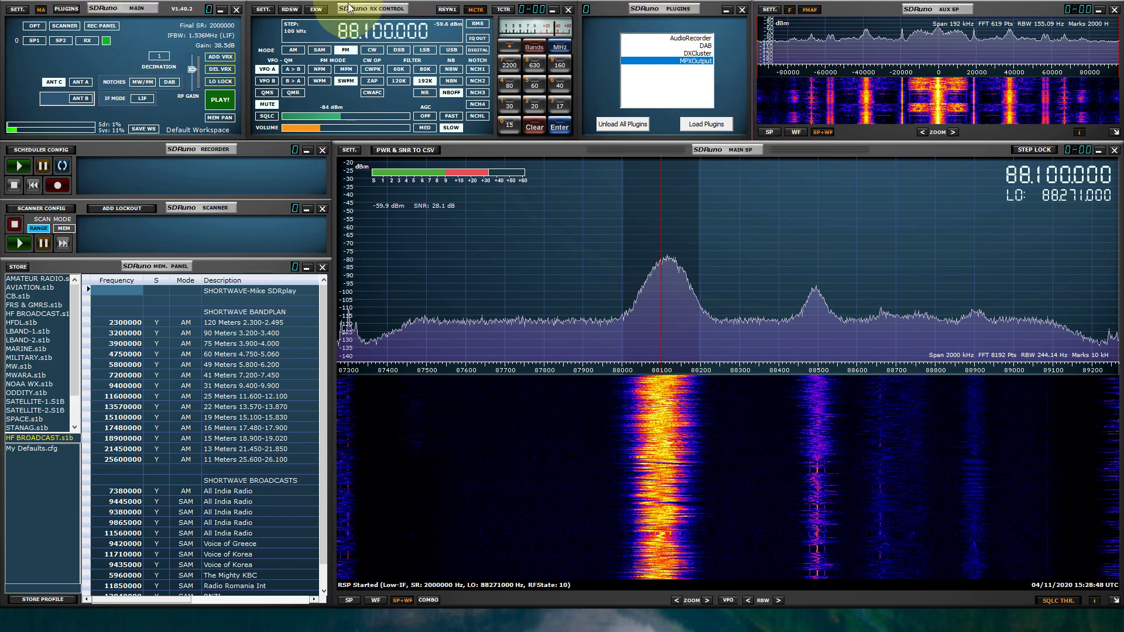
pyautogui.click(255, 13)
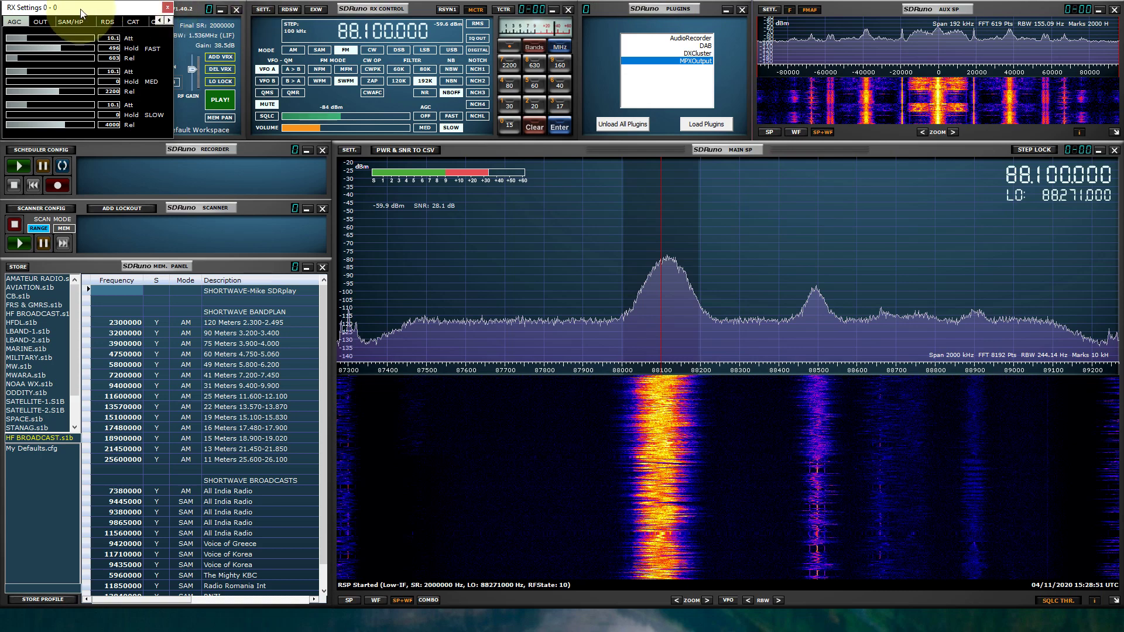
pyautogui.moveTo(86, 7); pyautogui.dragTo(544, 73)
pyautogui.click(501, 86)
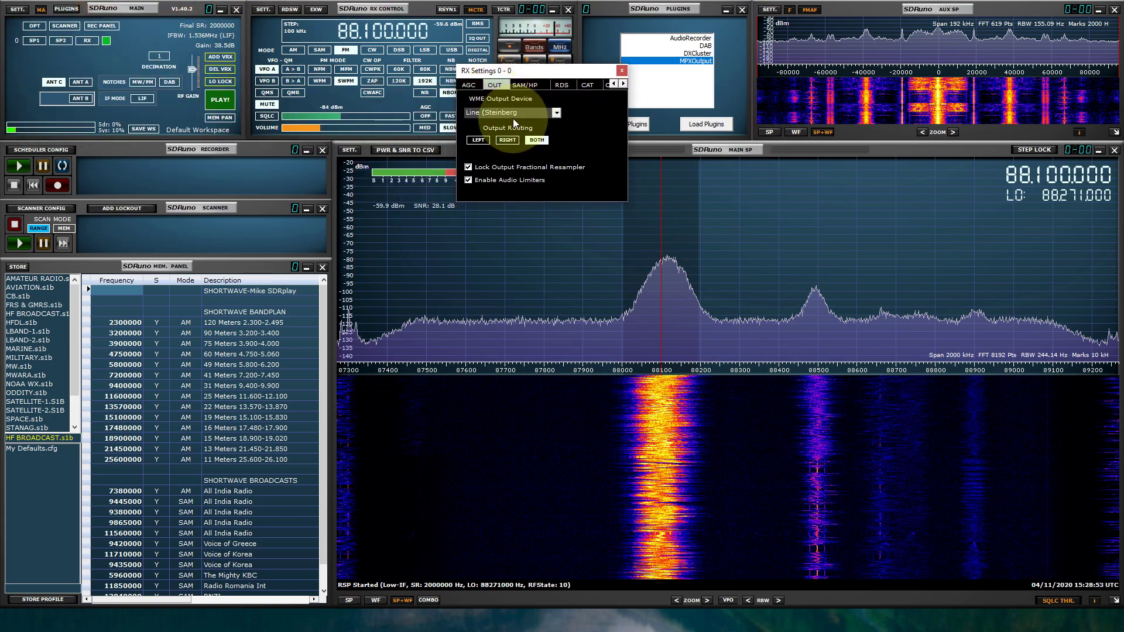
pyautogui.click(514, 113)
pyautogui.click(501, 128)
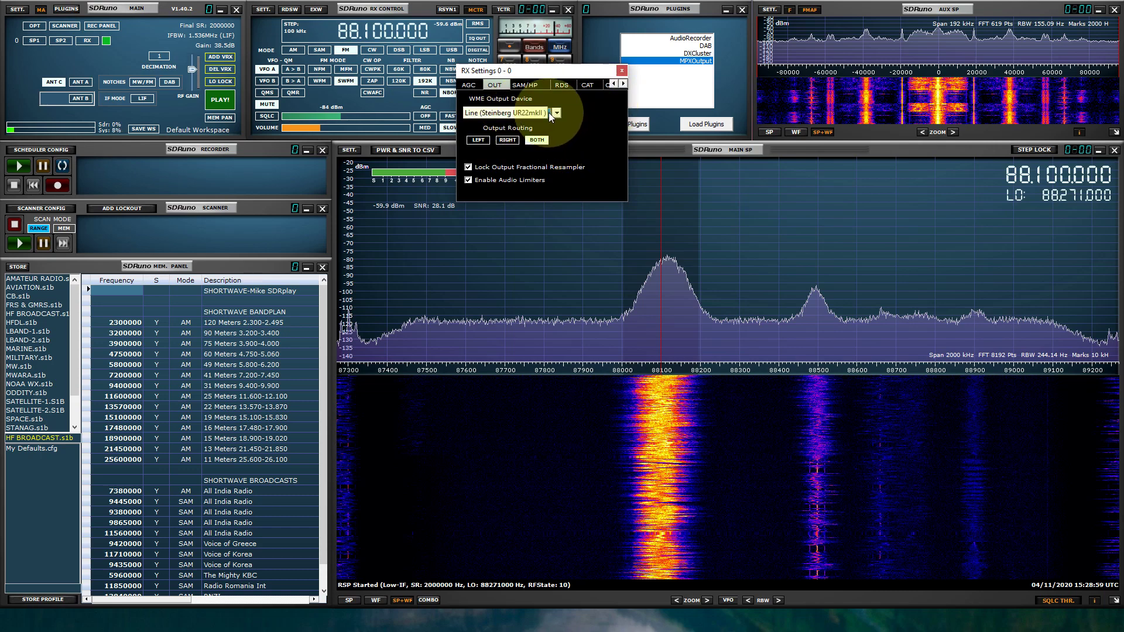
pyautogui.click(621, 71)
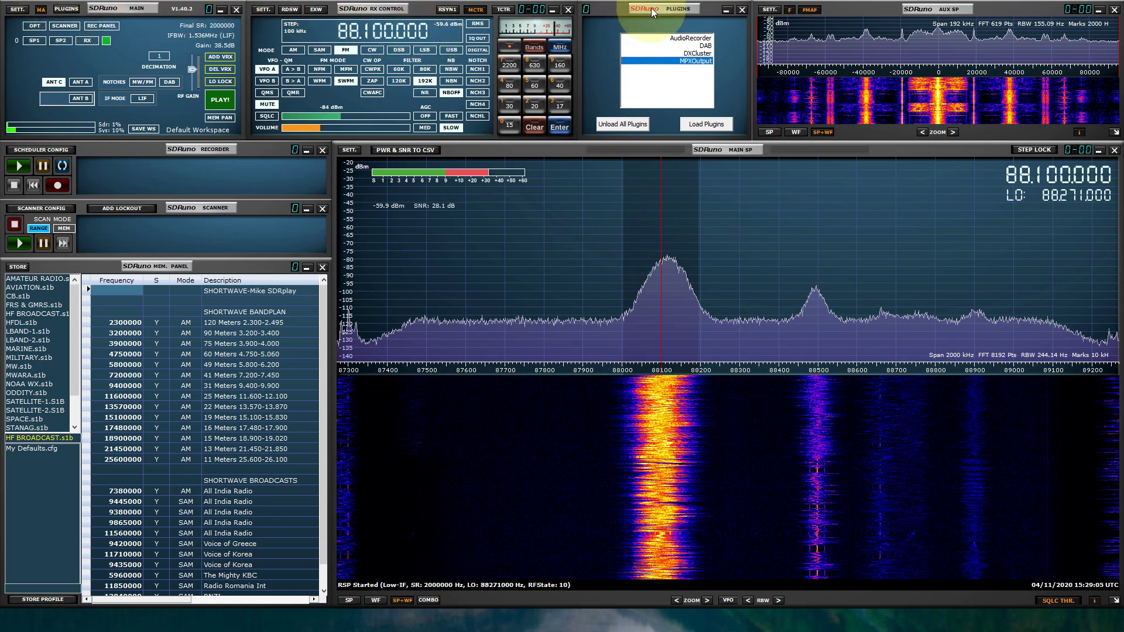
# - Load the MPXOutput plugin and place its panel beside the narrowed auxiliary spectrum
pyautogui.click(701, 53)
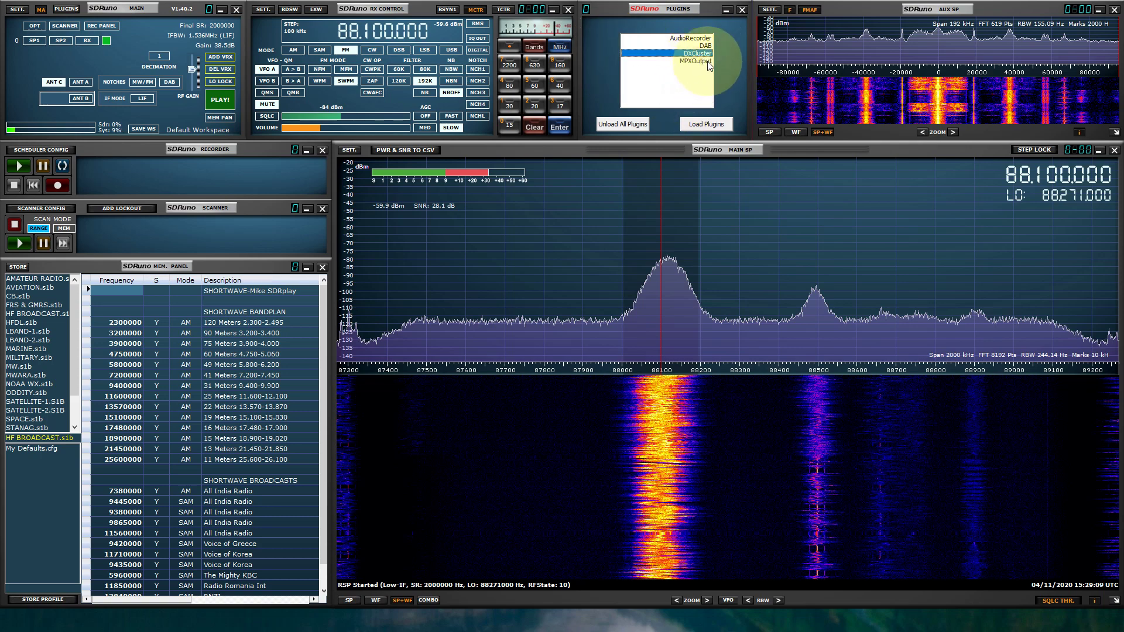
pyautogui.click(701, 61)
pyautogui.click(695, 126)
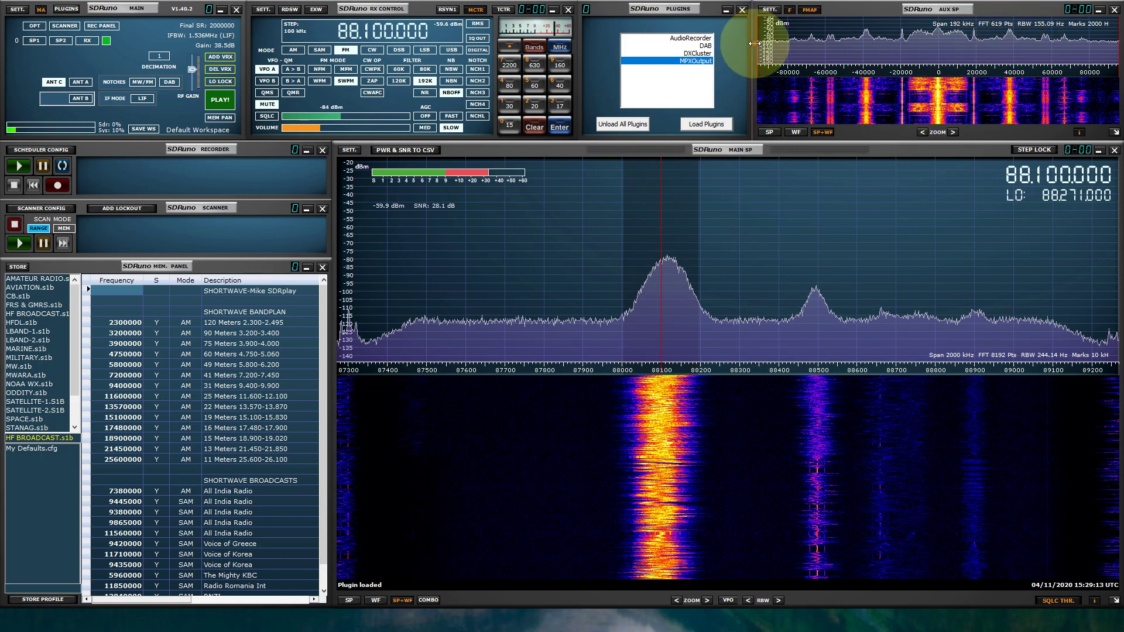
pyautogui.moveTo(753, 44); pyautogui.dragTo(905, 44)
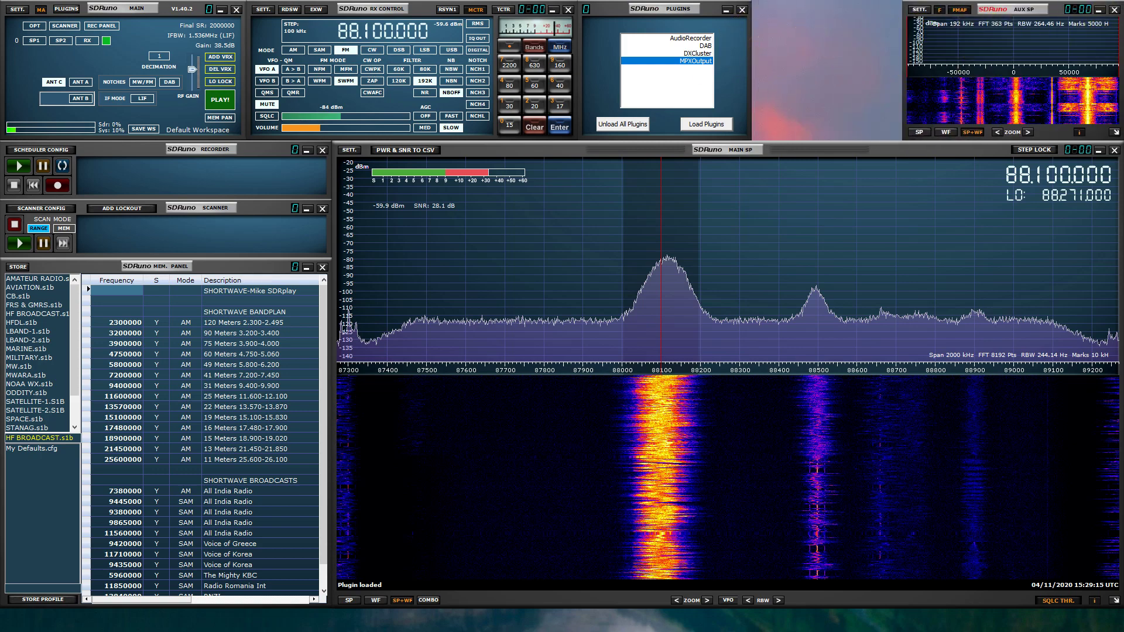
pyautogui.moveTo(953, 100); pyautogui.dragTo(841, 7)
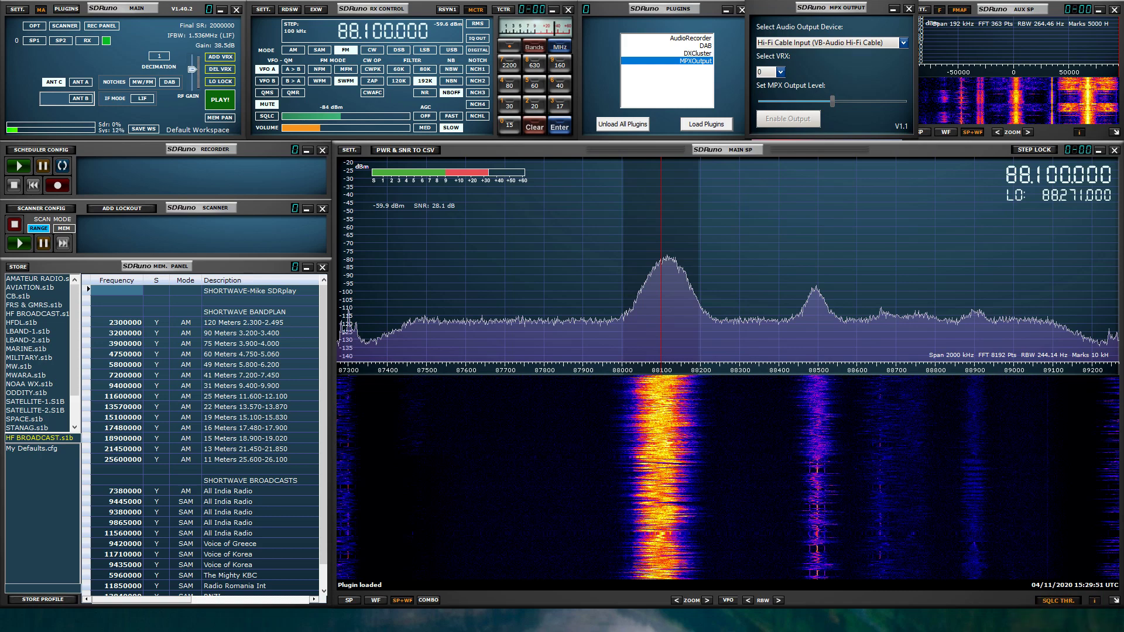
# - Set the Hi-Fi Cable Input playback device's default format to 24 bit, 192000 Hz
pyautogui.moveTo(1123, 150); pyautogui.dragTo(296, 141)
pyautogui.click(179, 417)
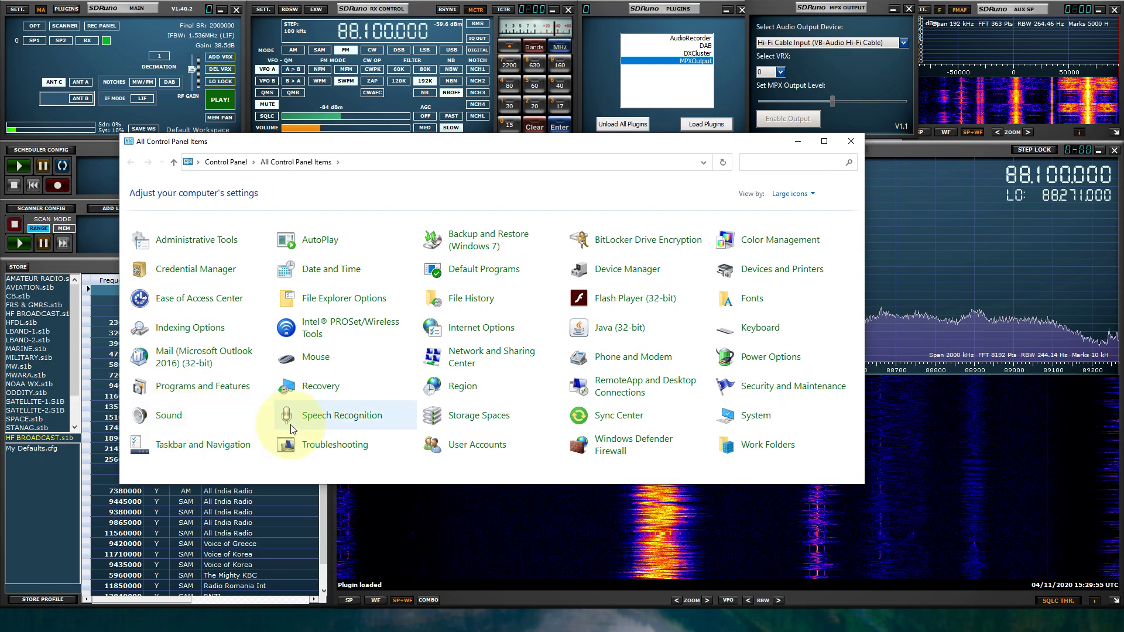
pyautogui.moveTo(79, 24); pyautogui.dragTo(501, 104)
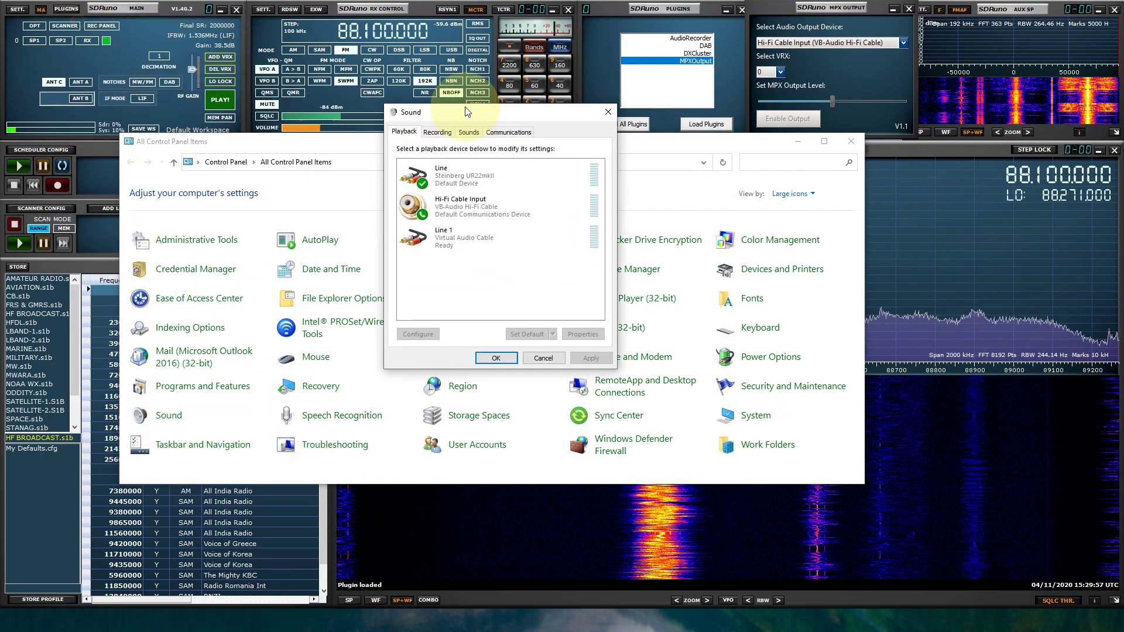
pyautogui.click(502, 195)
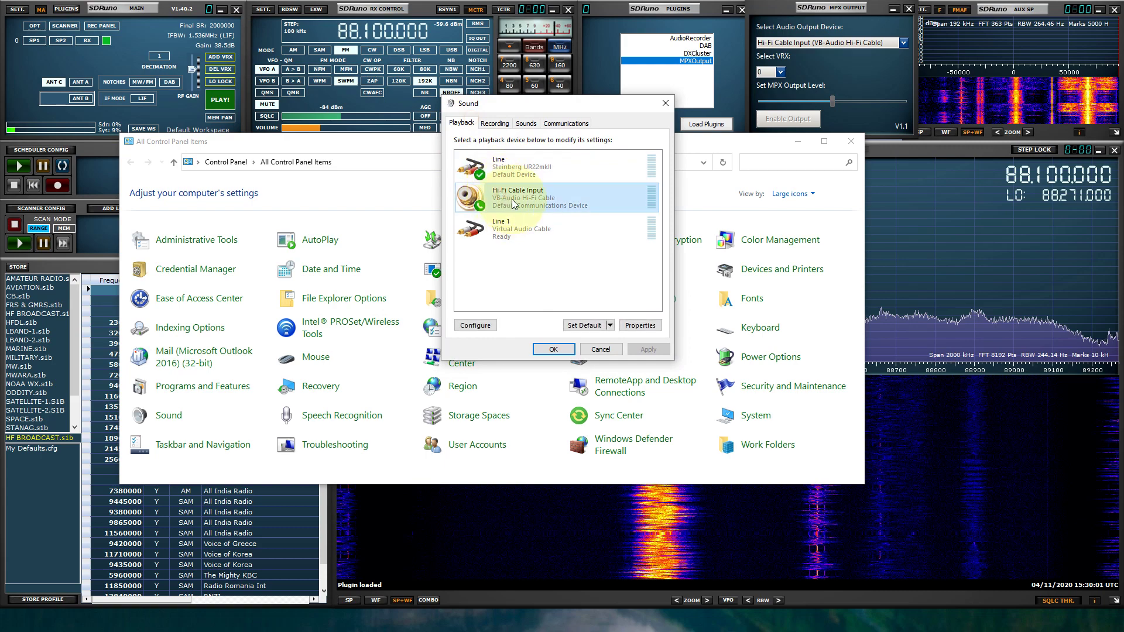
pyautogui.doubleClick(512, 199)
pyautogui.click(539, 171)
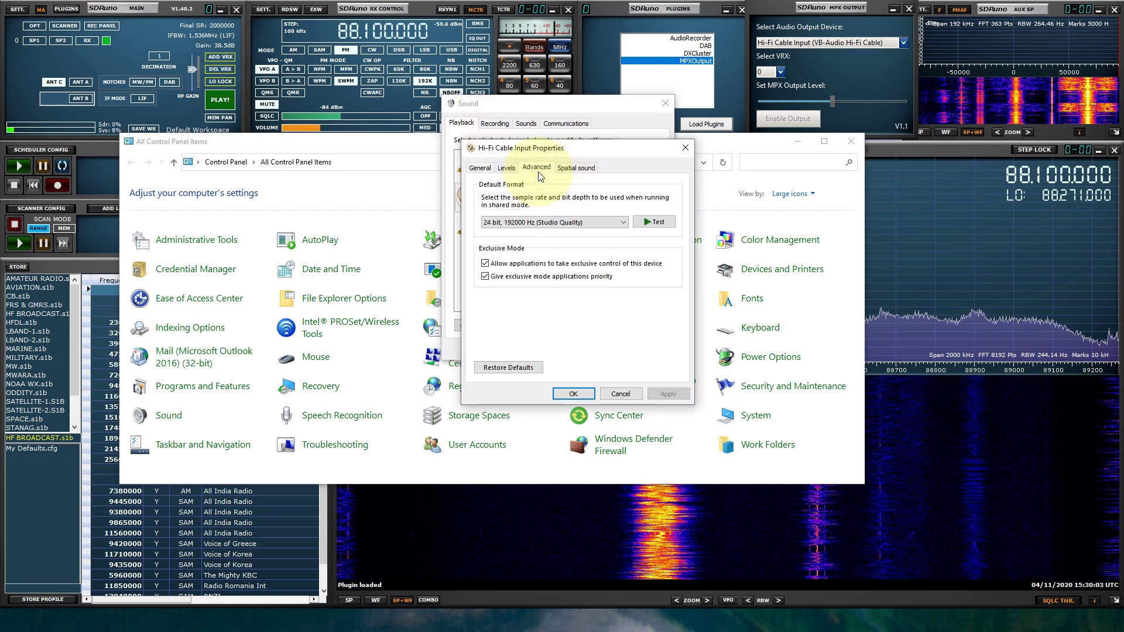
pyautogui.click(515, 223)
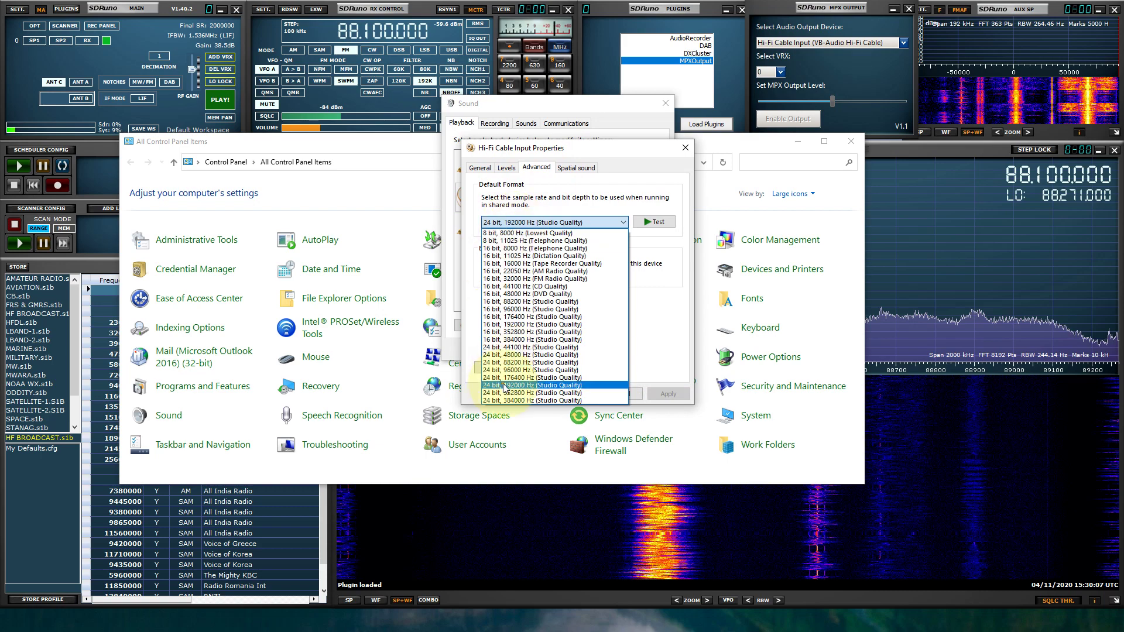
pyautogui.click(502, 386)
pyautogui.click(574, 395)
# - Check the Hi-Fi Cable Output recording device's advanced format, leaving it unchanged
pyautogui.click(505, 132)
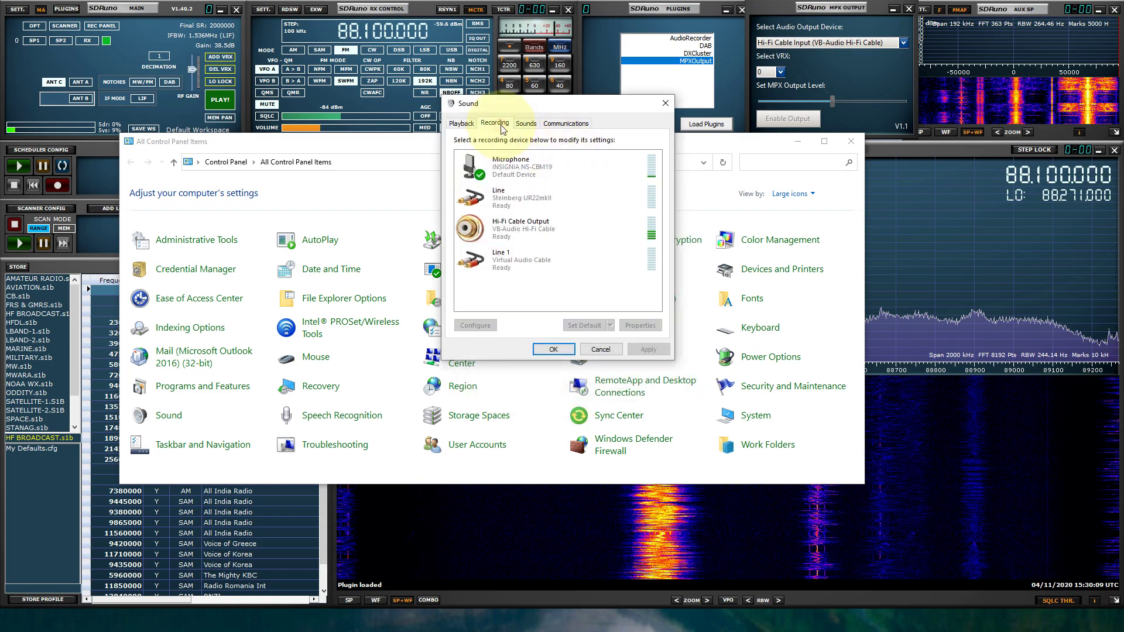
pyautogui.doubleClick(509, 230)
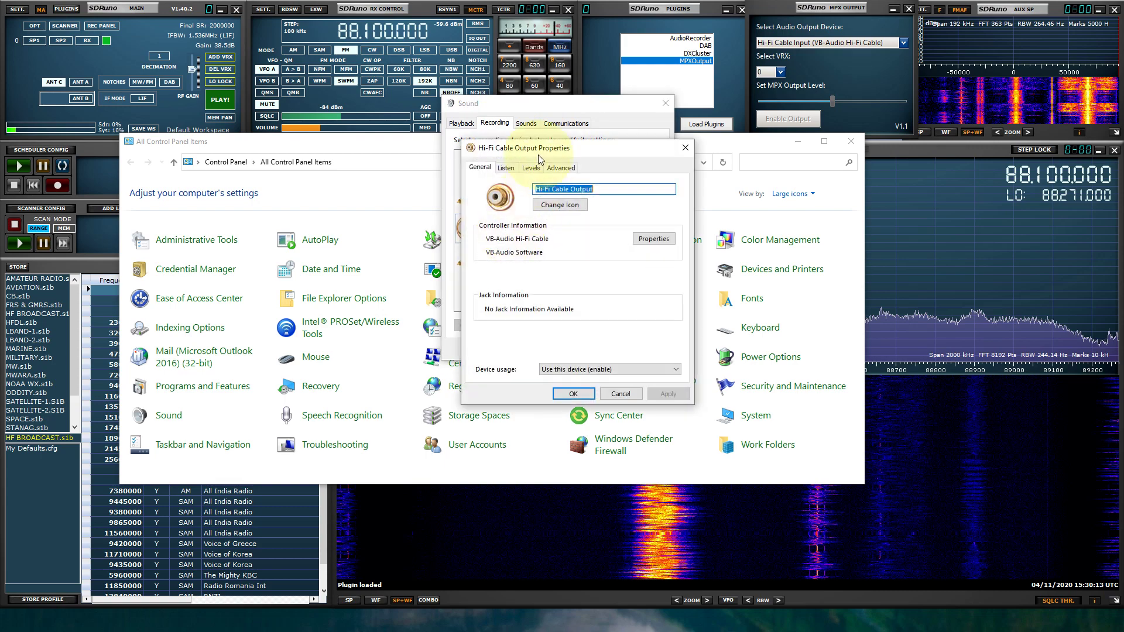
pyautogui.click(507, 169)
pyautogui.click(561, 168)
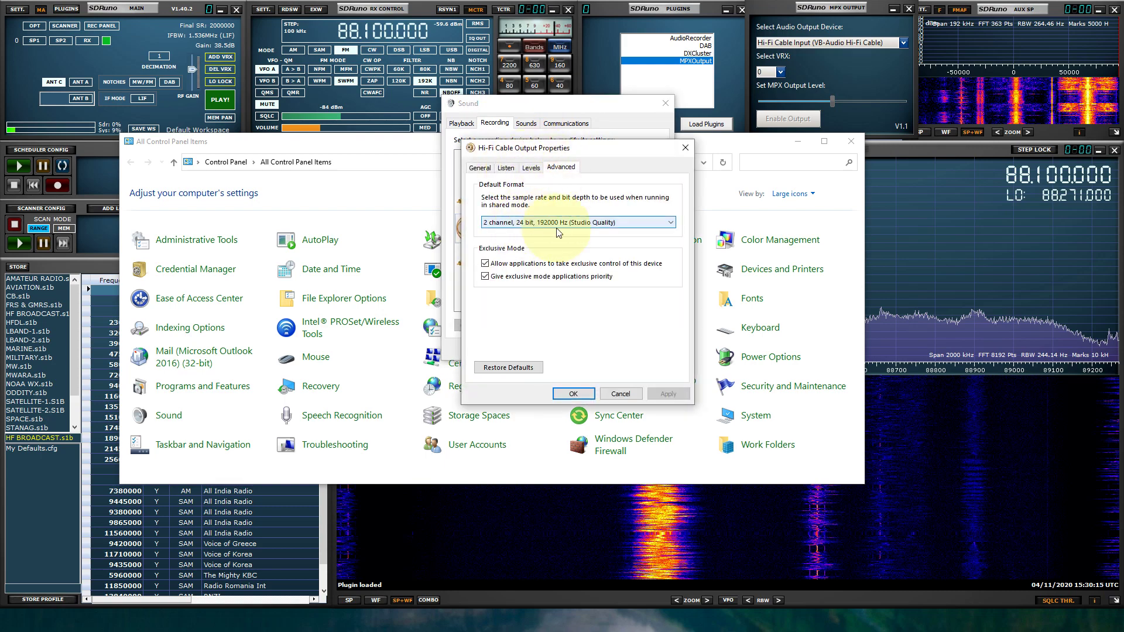
pyautogui.click(620, 394)
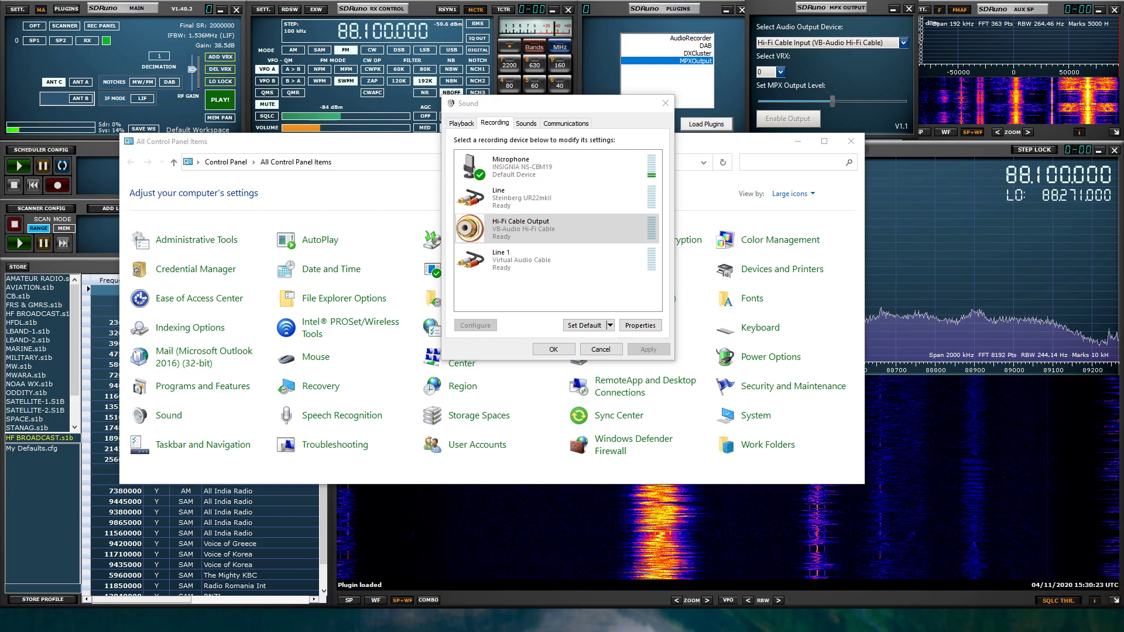
# - Keep cable 1's sample rate range at 192000..192000 Hz, then close VAC and Control Panel
pyautogui.moveTo(307, 113); pyautogui.dragTo(301, 108)
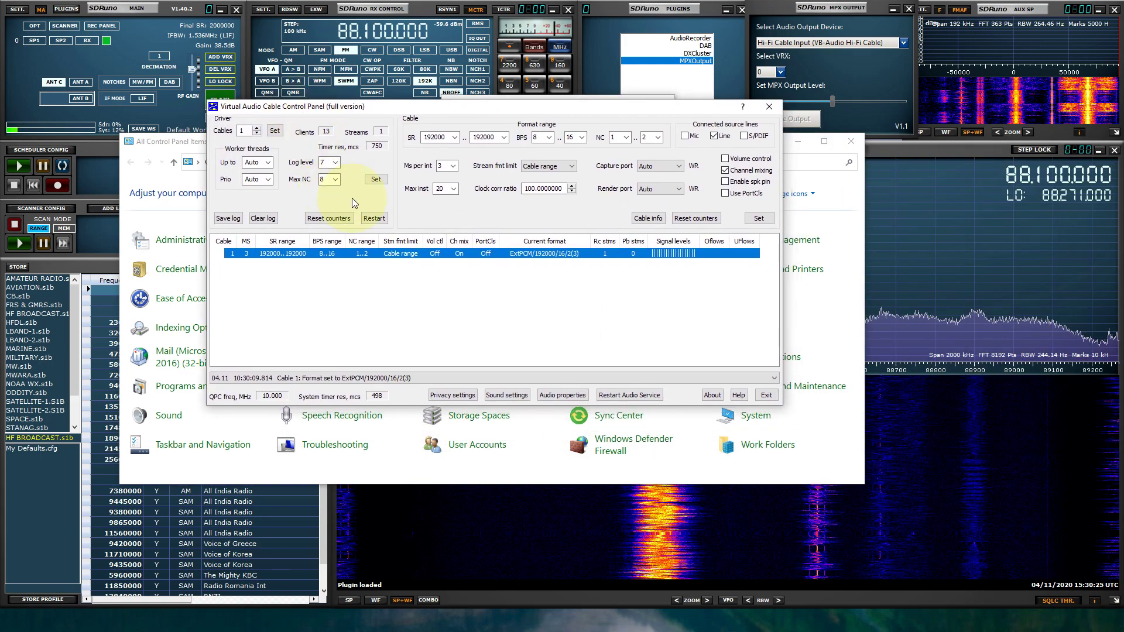
pyautogui.click(455, 139)
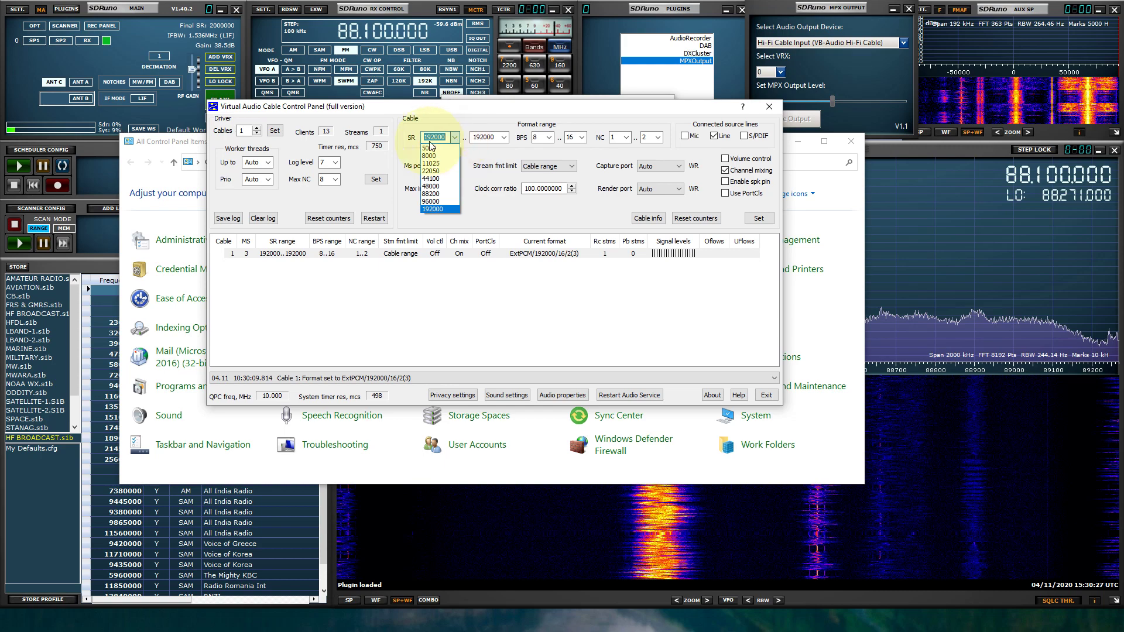
pyautogui.click(504, 137)
pyautogui.click(504, 141)
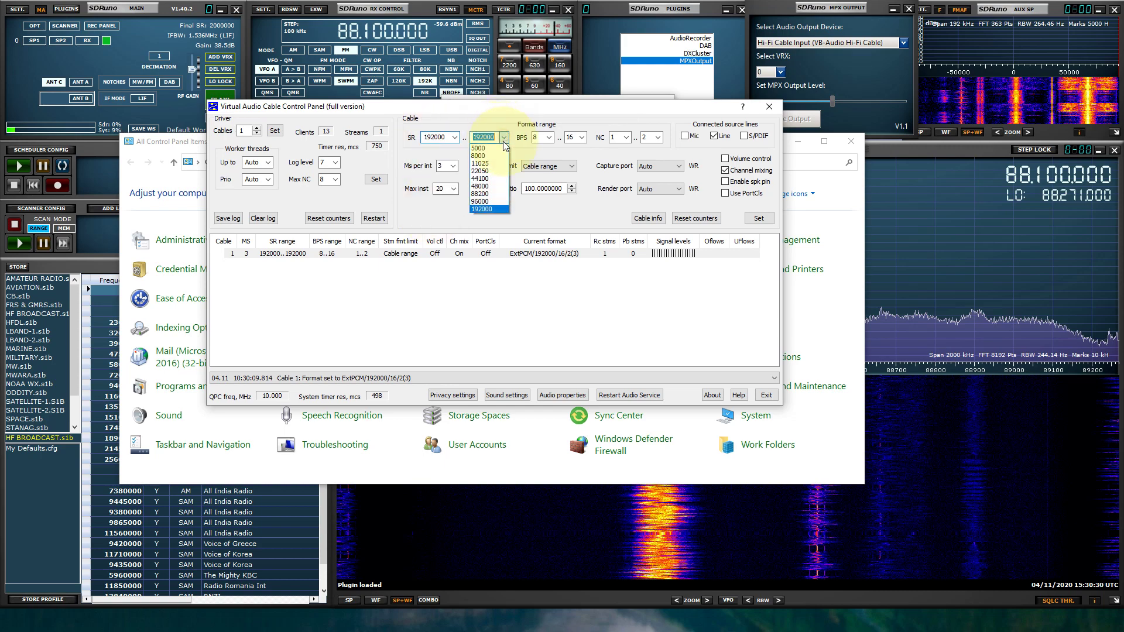
pyautogui.click(444, 126)
pyautogui.click(768, 106)
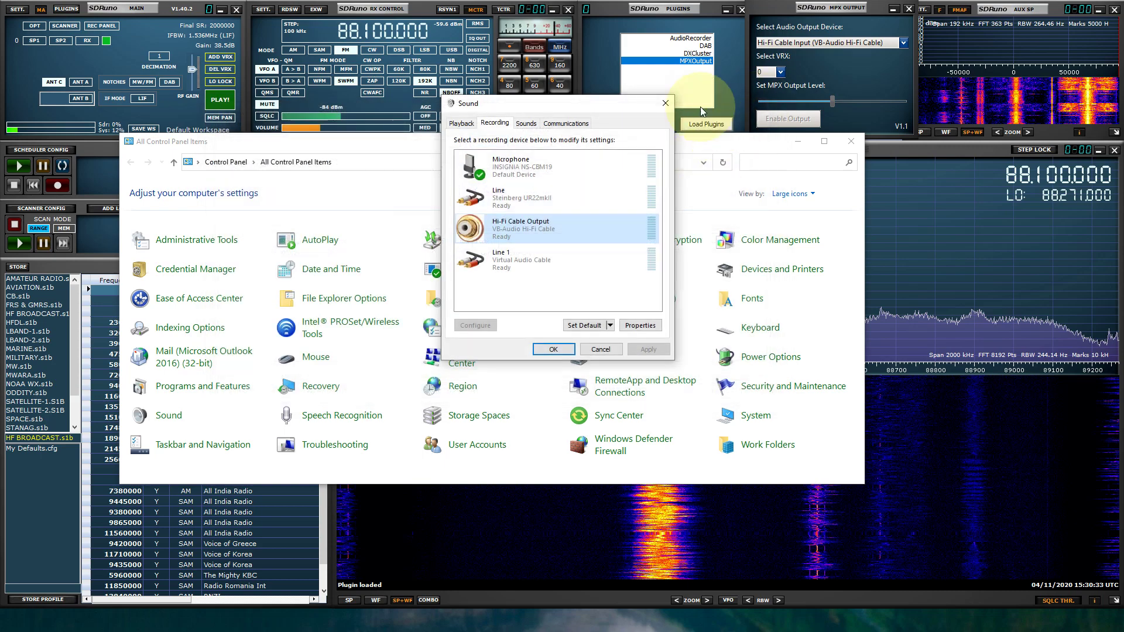
pyautogui.click(852, 142)
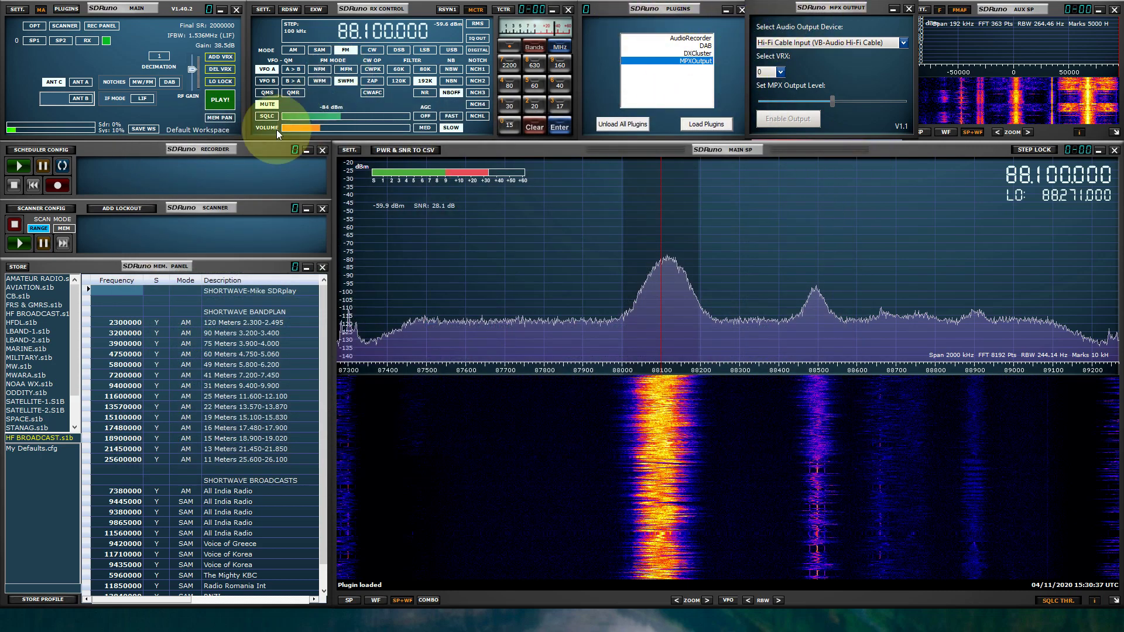
# - Start the receiver and enable MPX output to the Hi-Fi Cable Input device
pyautogui.click(220, 99)
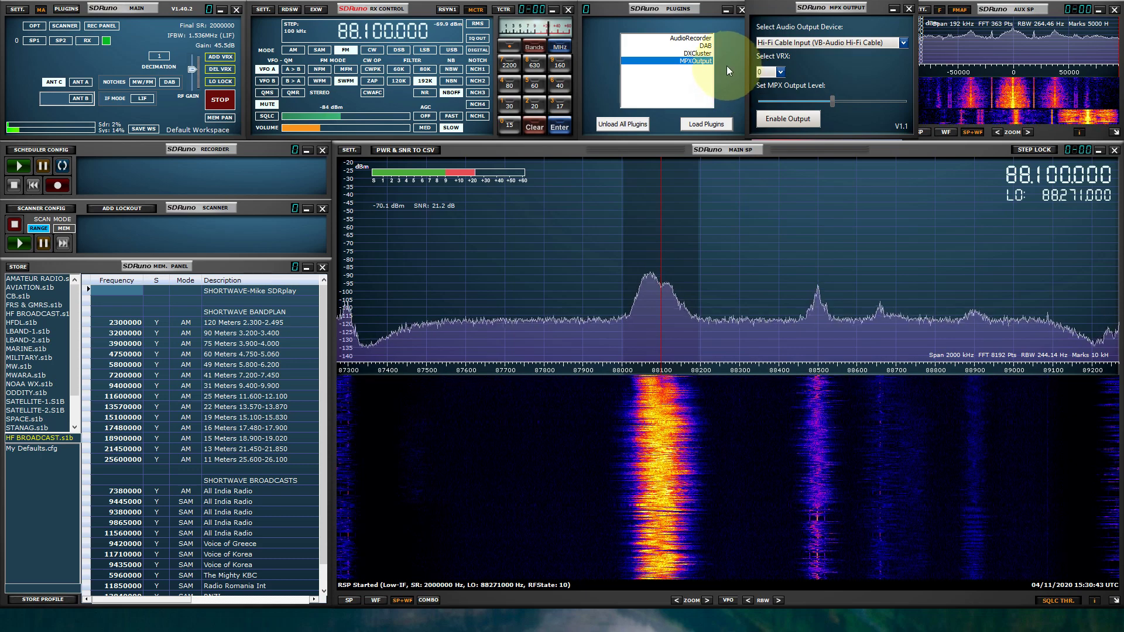
pyautogui.click(790, 43)
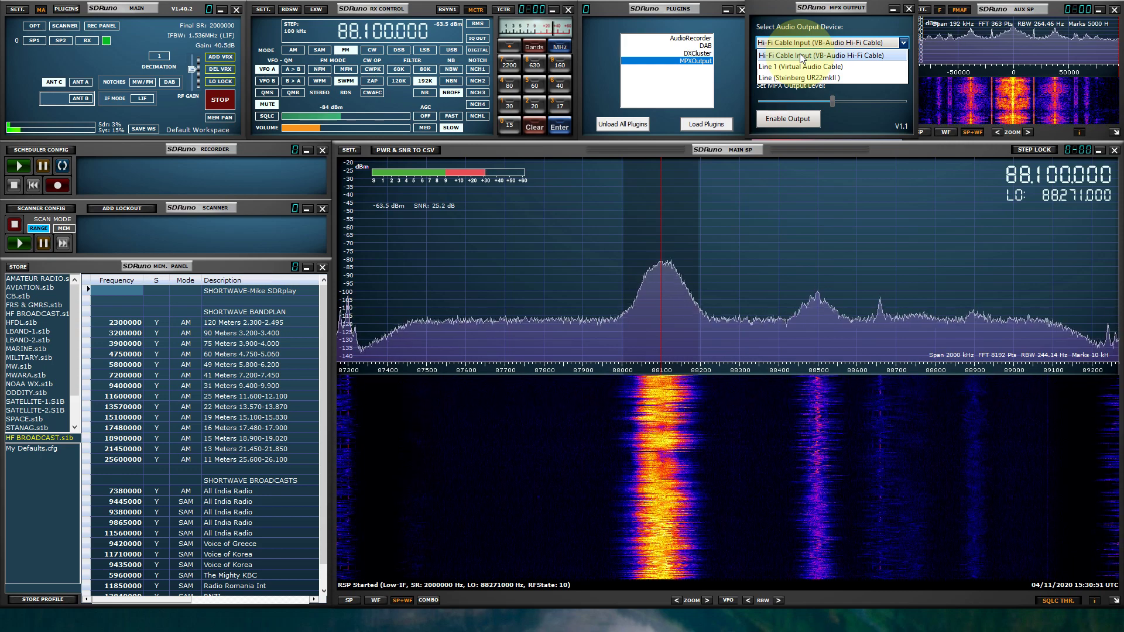
pyautogui.click(800, 55)
pyautogui.click(800, 120)
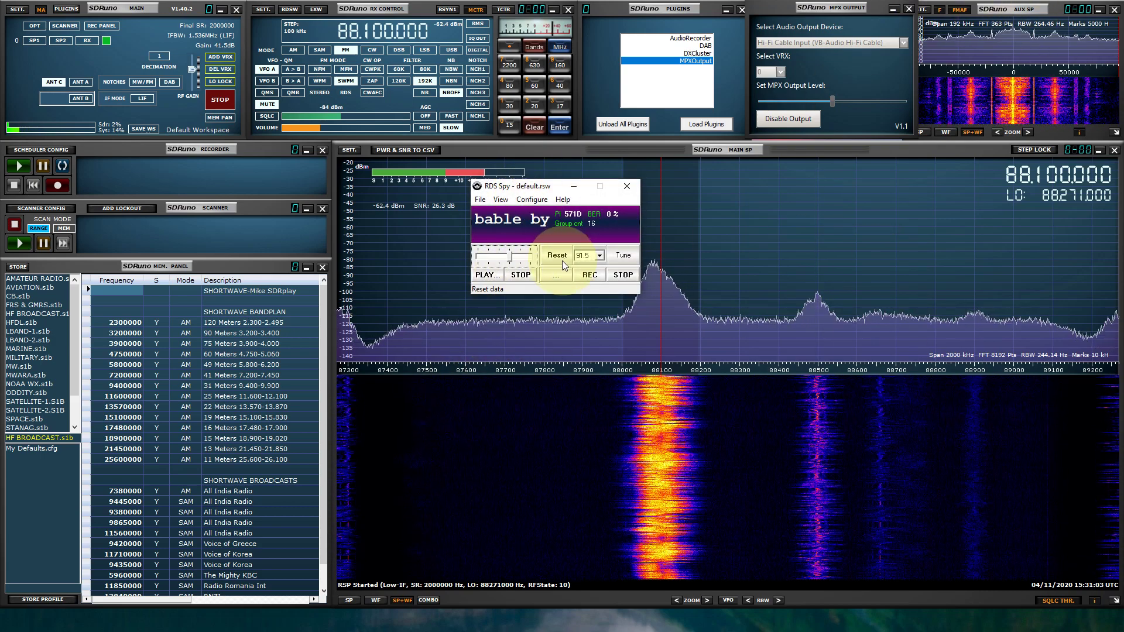
# - Set RDS Spy's source to Hi-Fi Cable Output in Direct RDS/MPX input mode
pyautogui.click(531, 199)
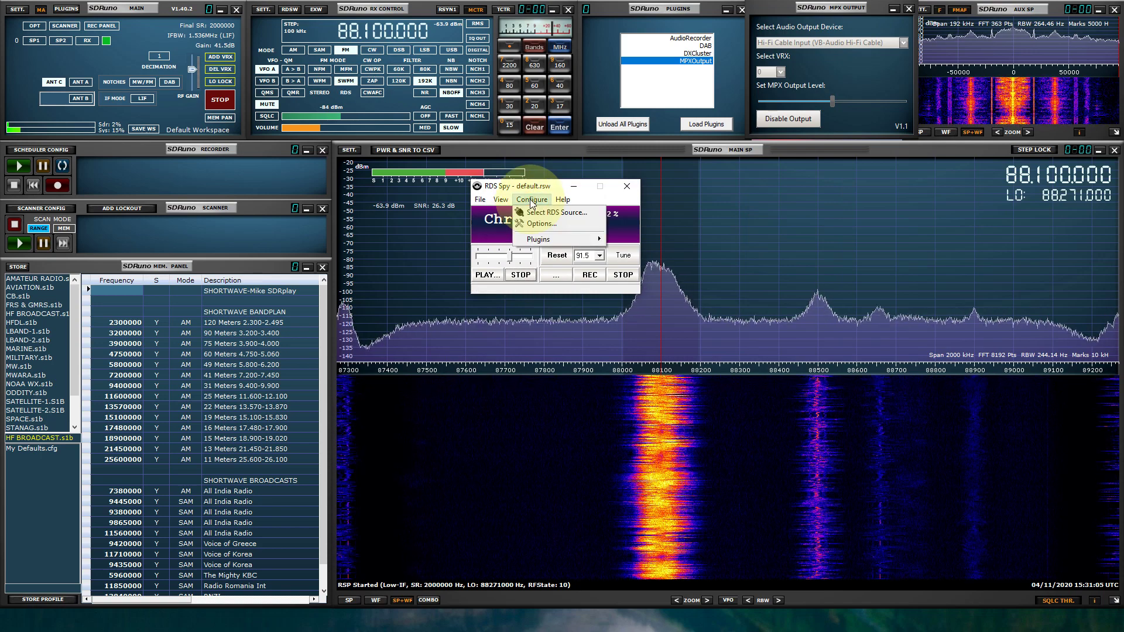
pyautogui.click(551, 212)
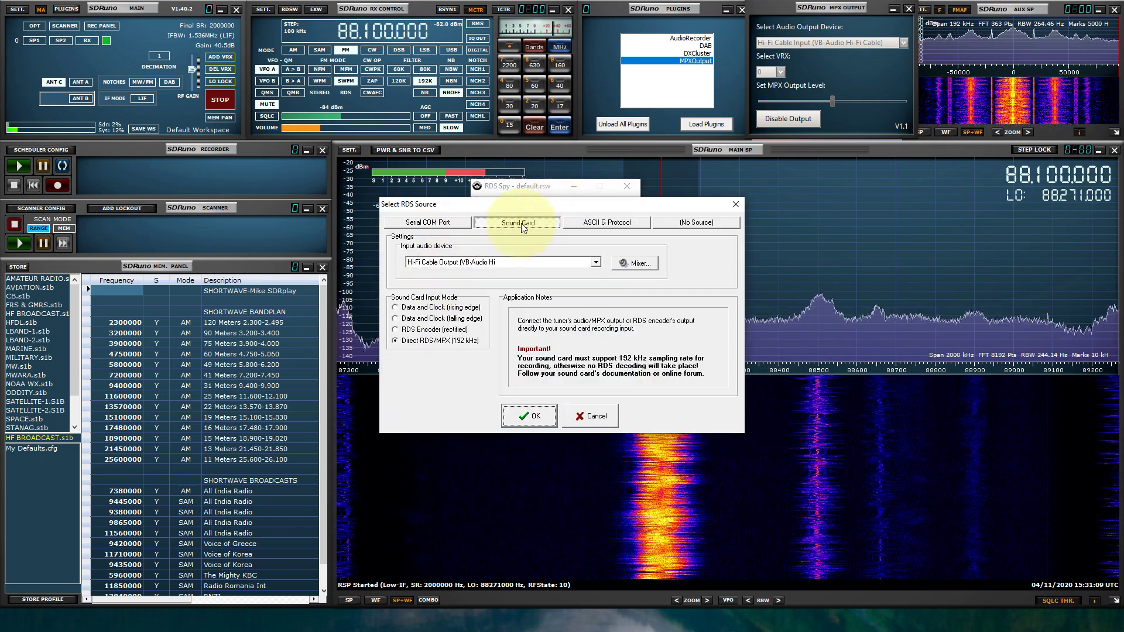
pyautogui.click(447, 262)
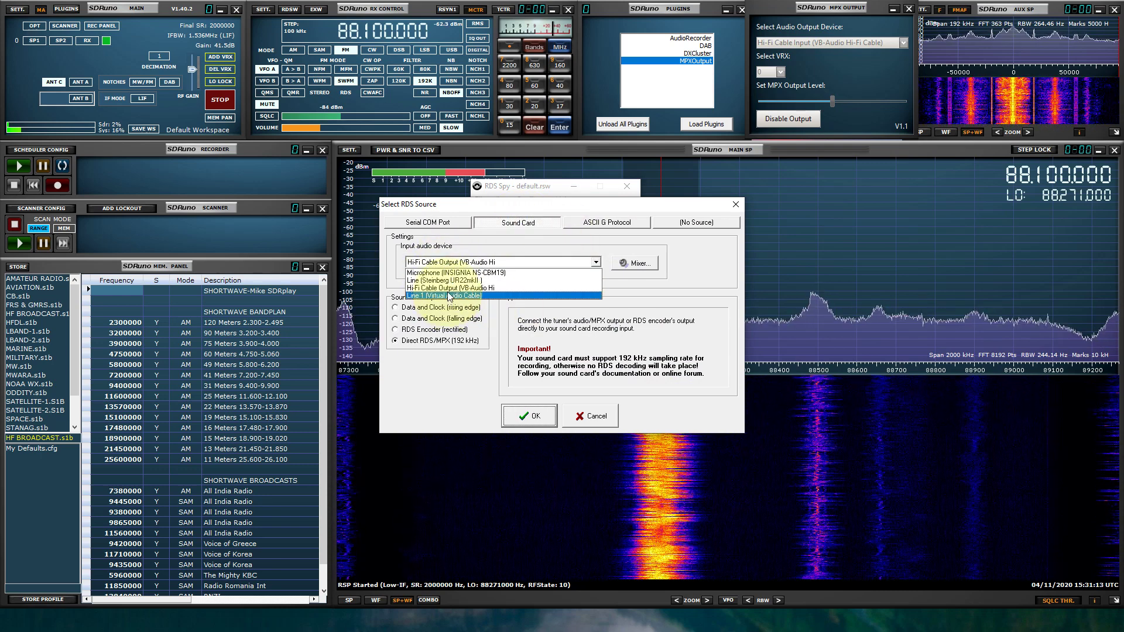
pyautogui.click(449, 289)
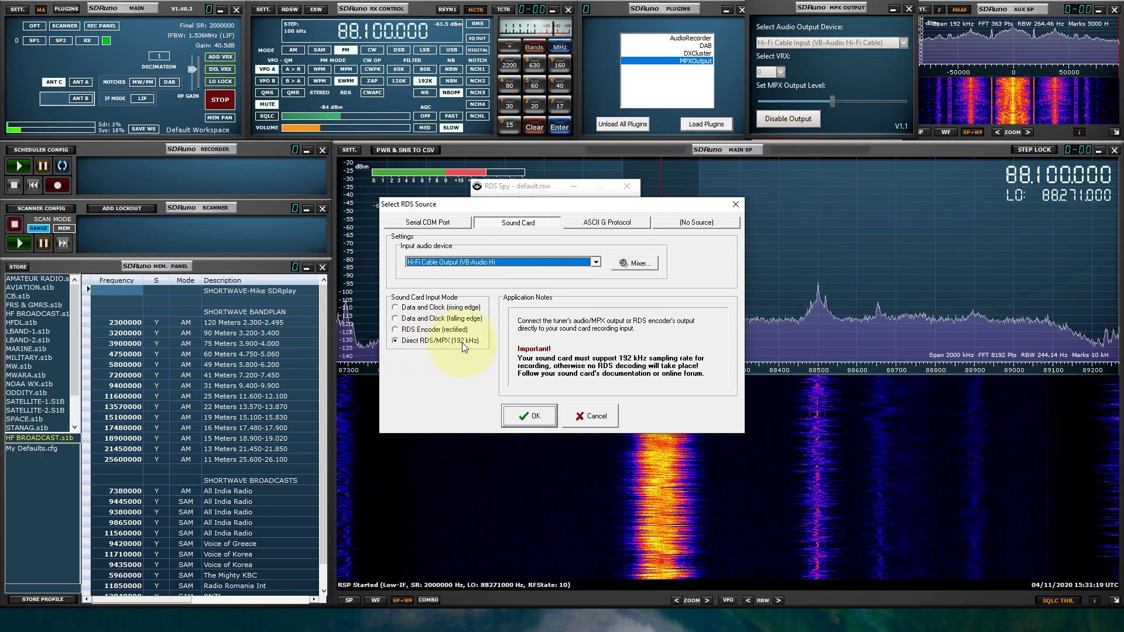
pyautogui.click(436, 343)
pyautogui.click(529, 413)
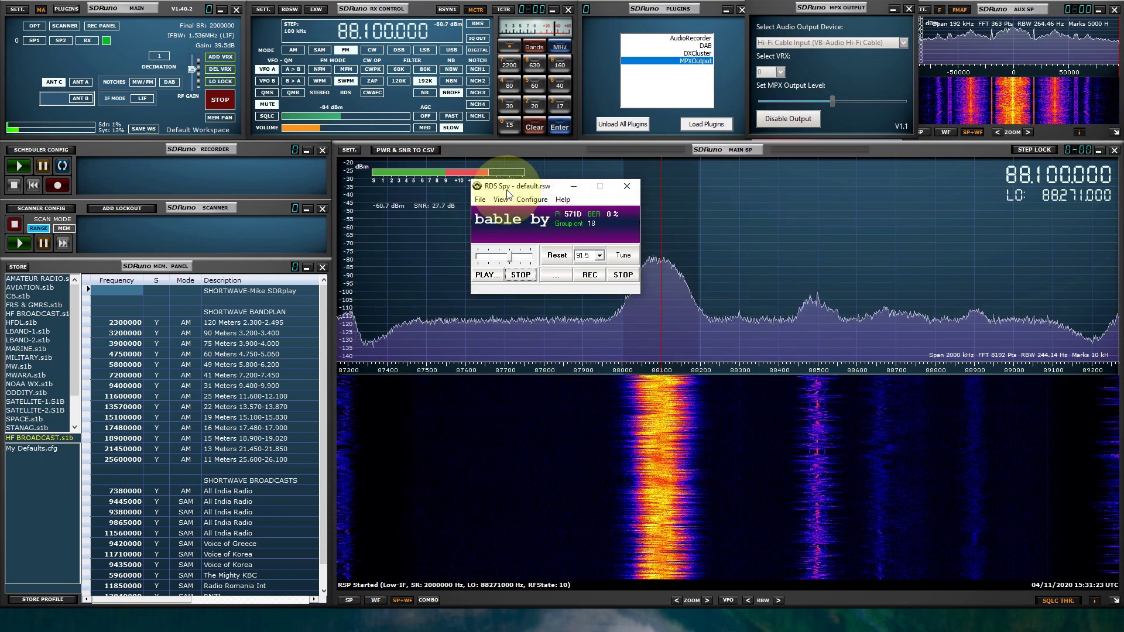
pyautogui.moveTo(511, 186); pyautogui.dragTo(434, 186)
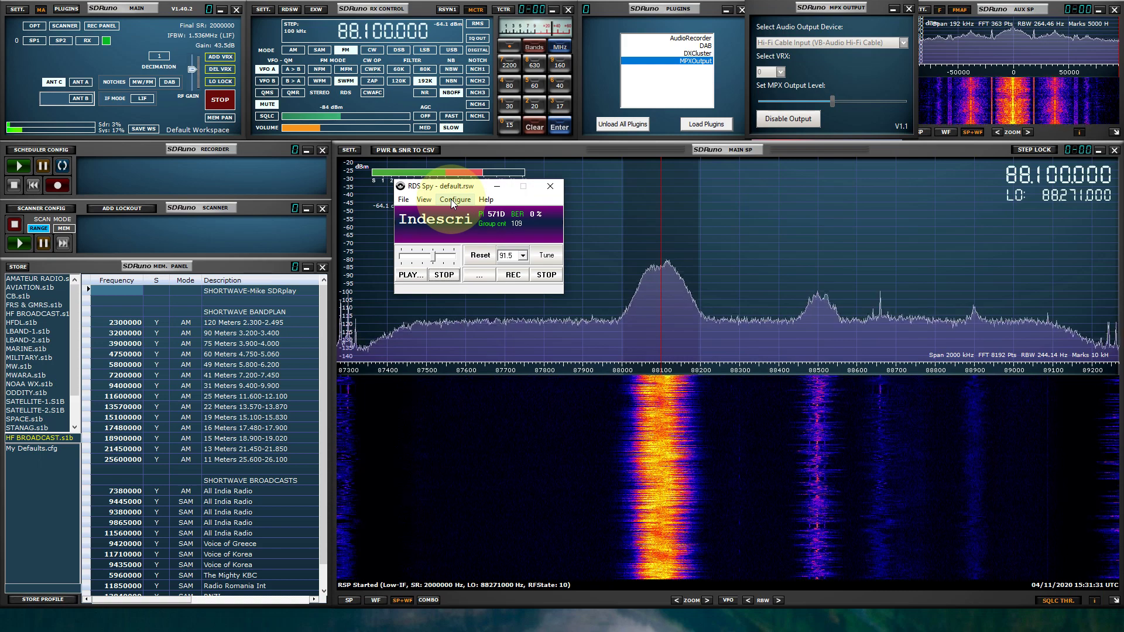
# - Browse the RDS Spy help manual to section 3, RDS Data Sources, then close it
pyautogui.click(486, 199)
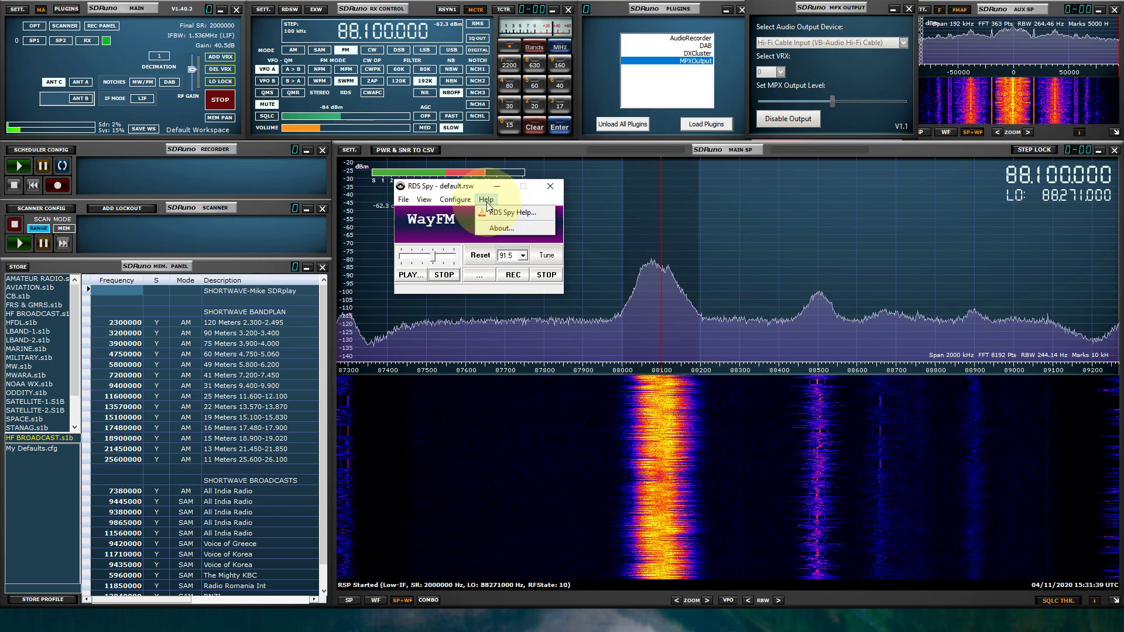
pyautogui.click(487, 201)
pyautogui.click(503, 216)
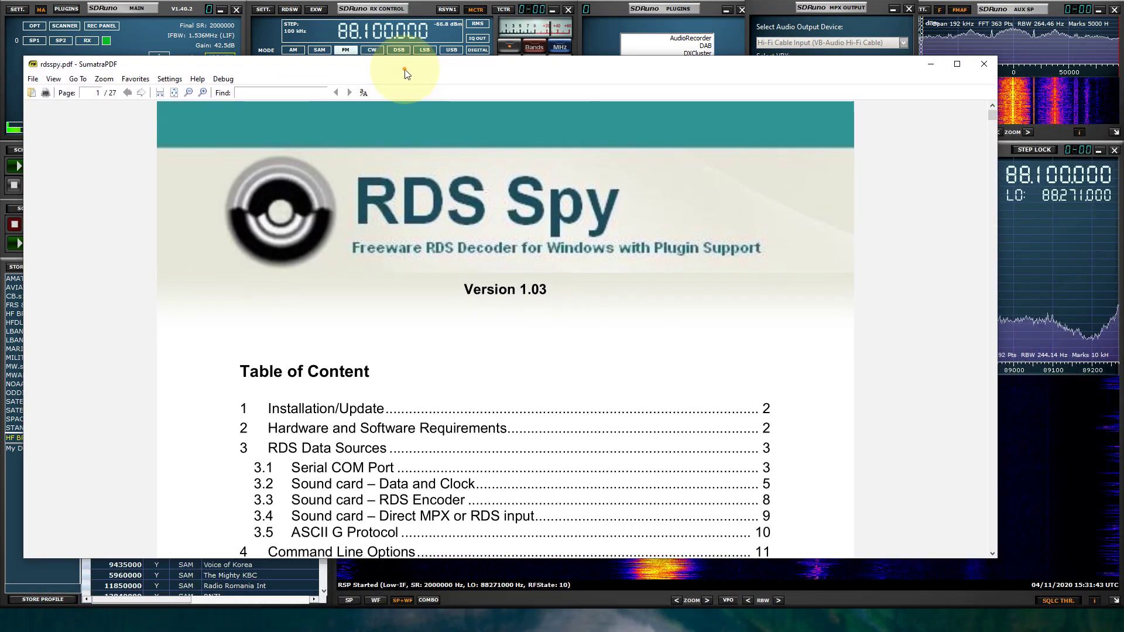
pyautogui.scroll(-20, 506, 259)
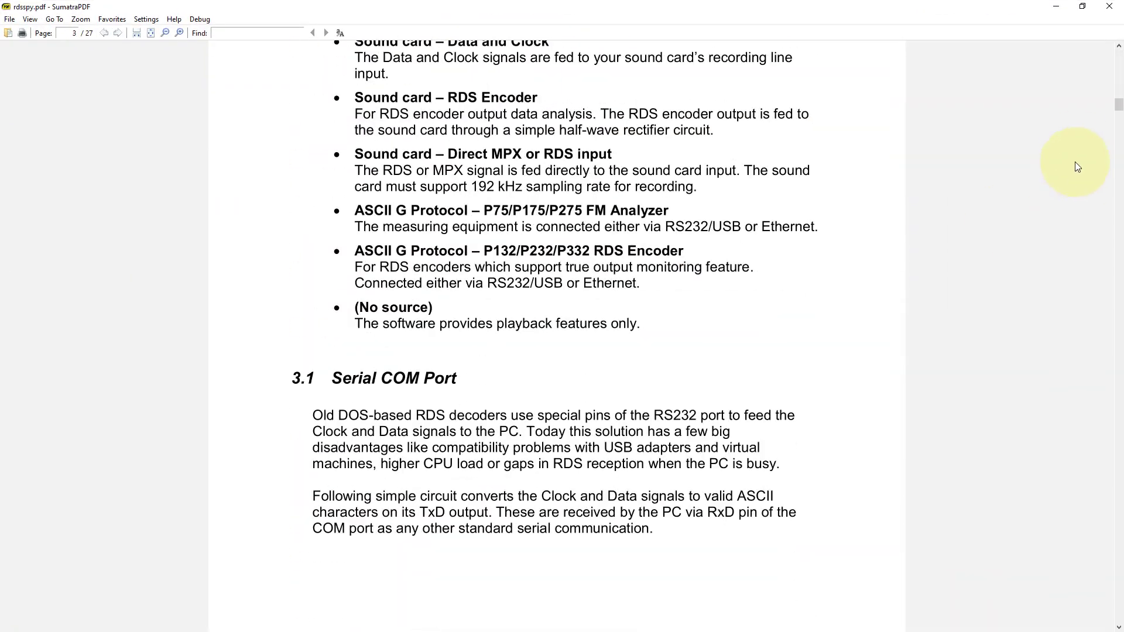
pyautogui.moveTo(1115, 114); pyautogui.dragTo(1096, 253)
pyautogui.click(1108, 5)
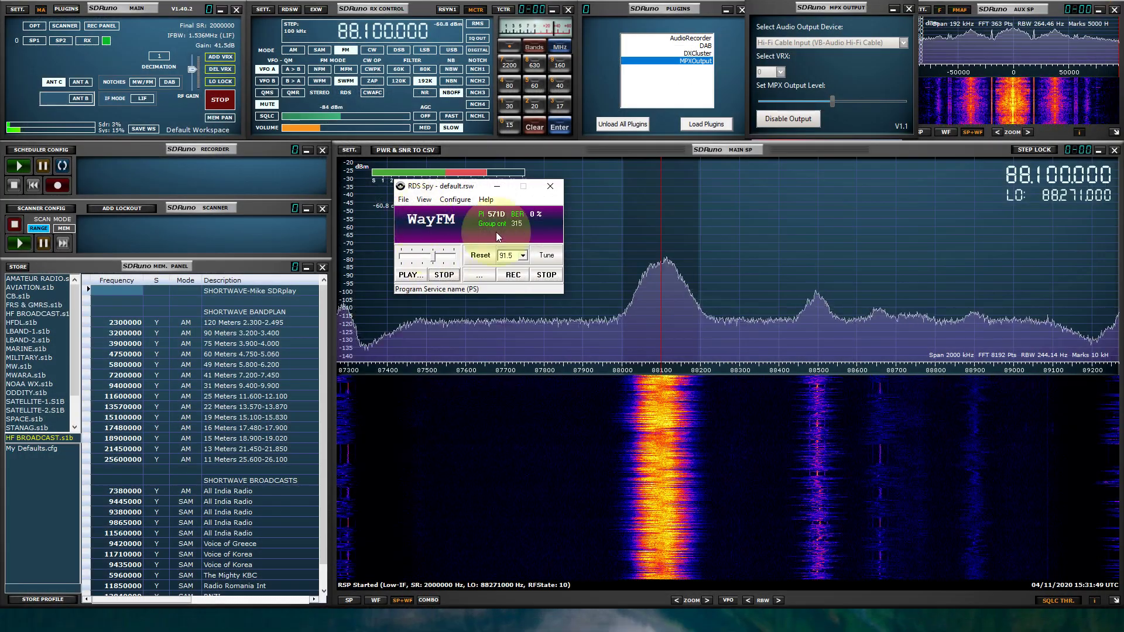
# - Open RDS Spy's Basic RDS Decoder beside the main window and retune toward 89.3 MHz
pyautogui.scroll(4, 701, 235)
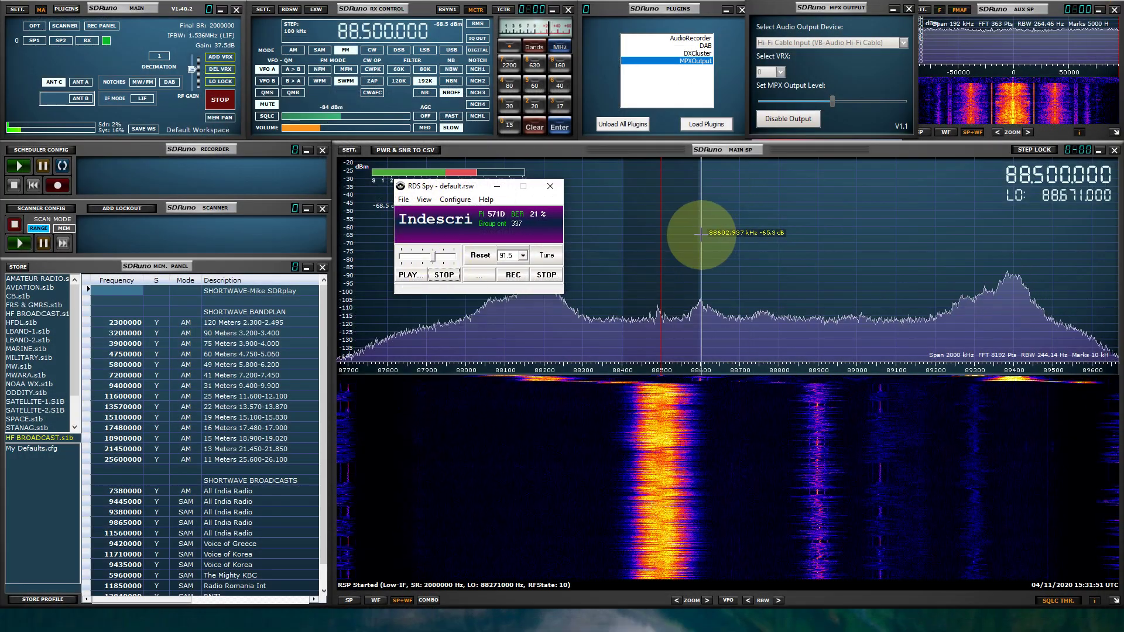
pyautogui.click(424, 199)
pyautogui.click(456, 255)
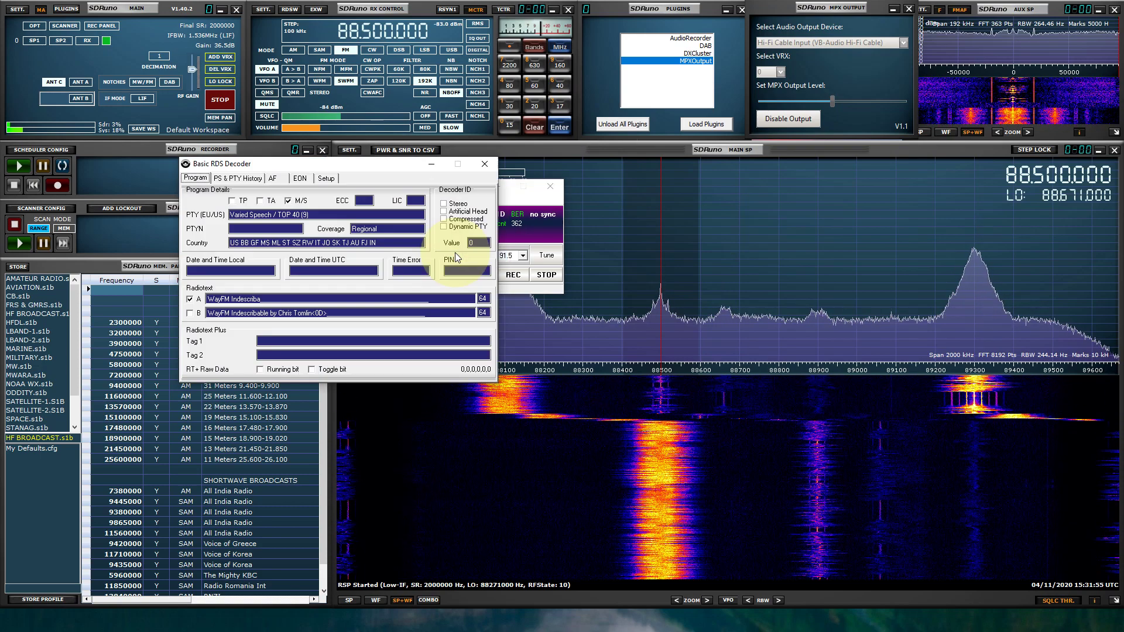
pyautogui.moveTo(345, 164); pyautogui.dragTo(268, 313)
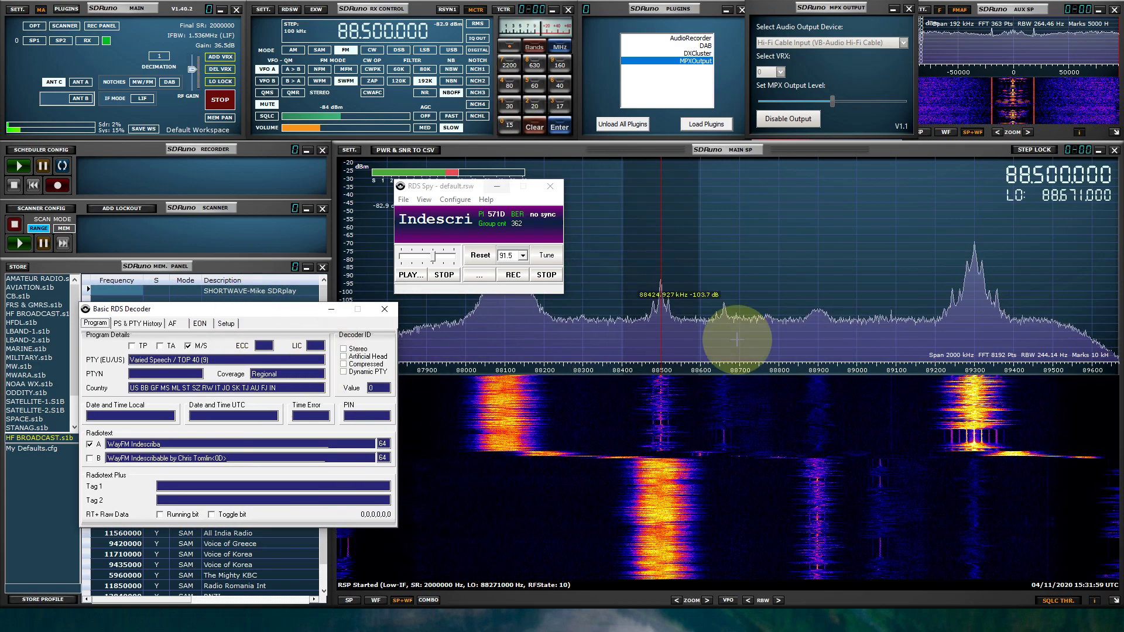
pyautogui.scroll(3, 700, 260)
pyautogui.scroll(5, 700, 265)
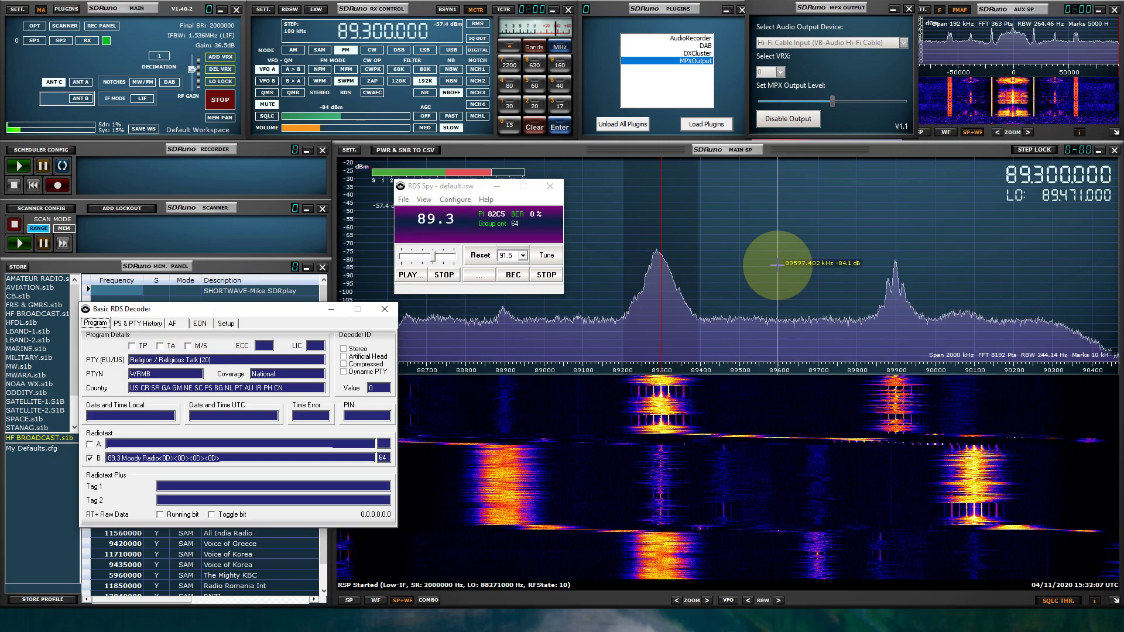
# - Step the tuning up from 88.8 MHz to 92.100 MHz, decoding Real Radio 92.1
pyautogui.scroll(2, 777, 265)
pyautogui.scroll(4, 778, 265)
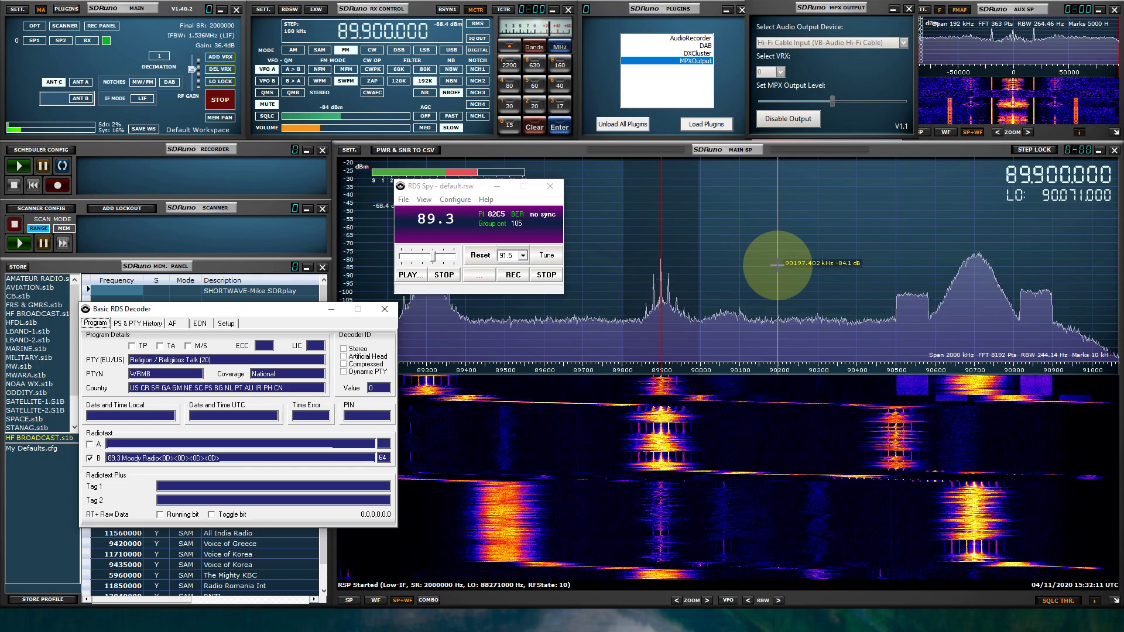
pyautogui.scroll(7, 777, 265)
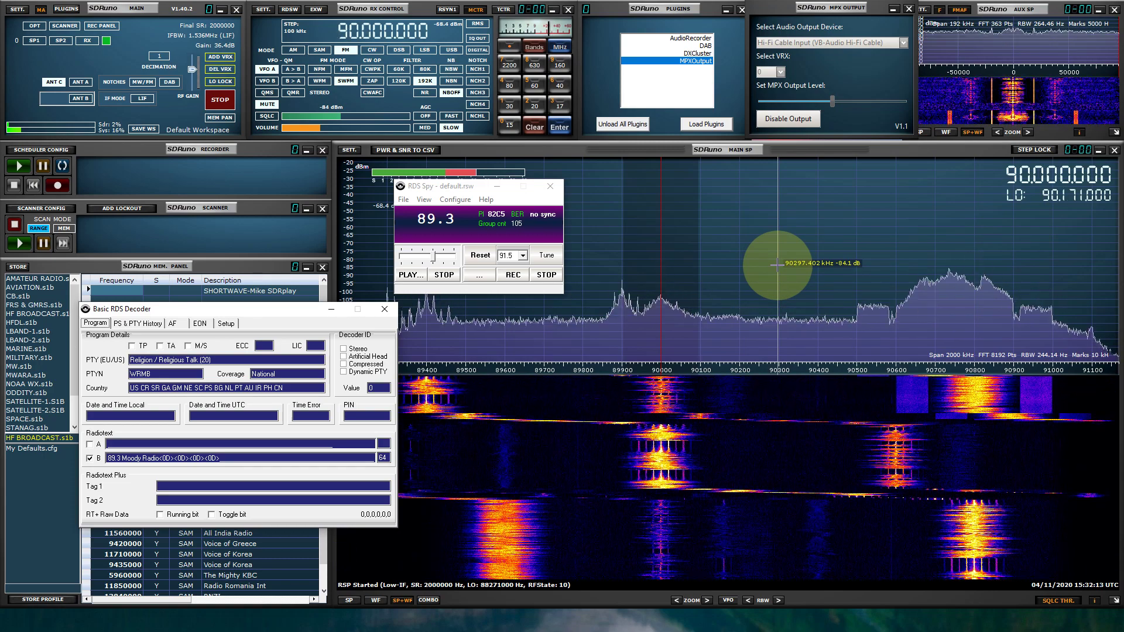
pyautogui.scroll(1, 777, 265)
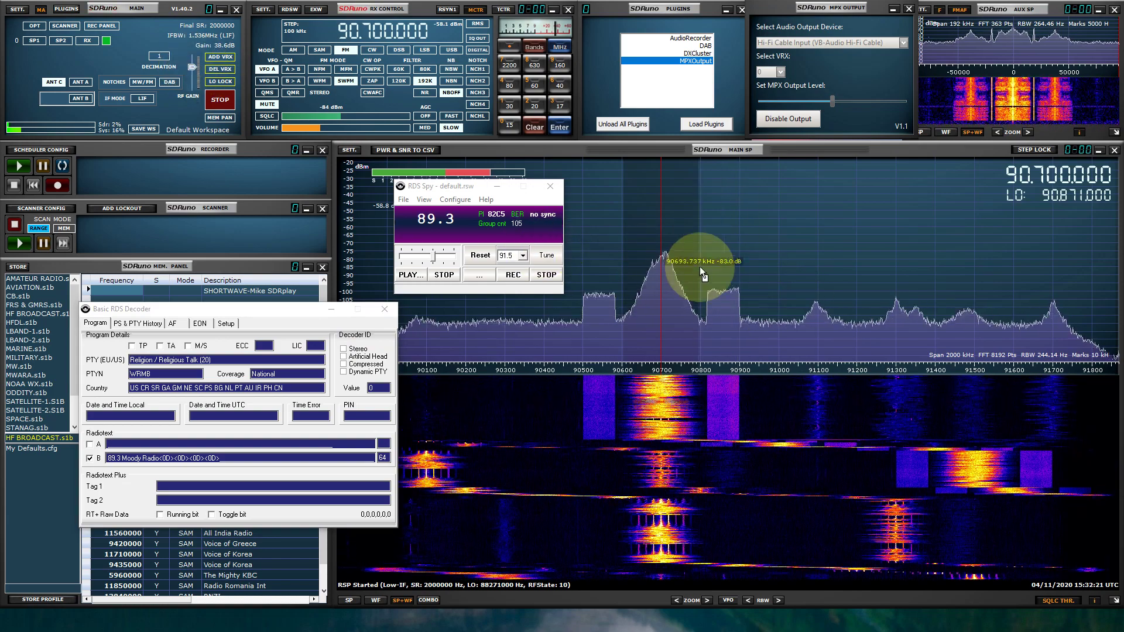
pyautogui.scroll(5, 716, 265)
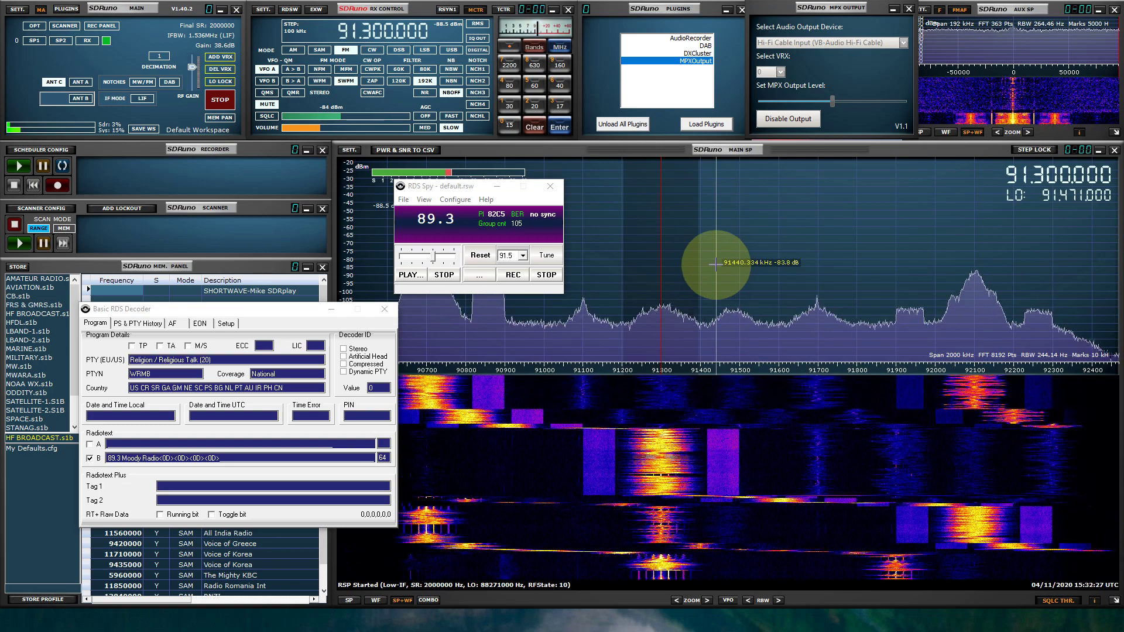
pyautogui.scroll(5, 716, 266)
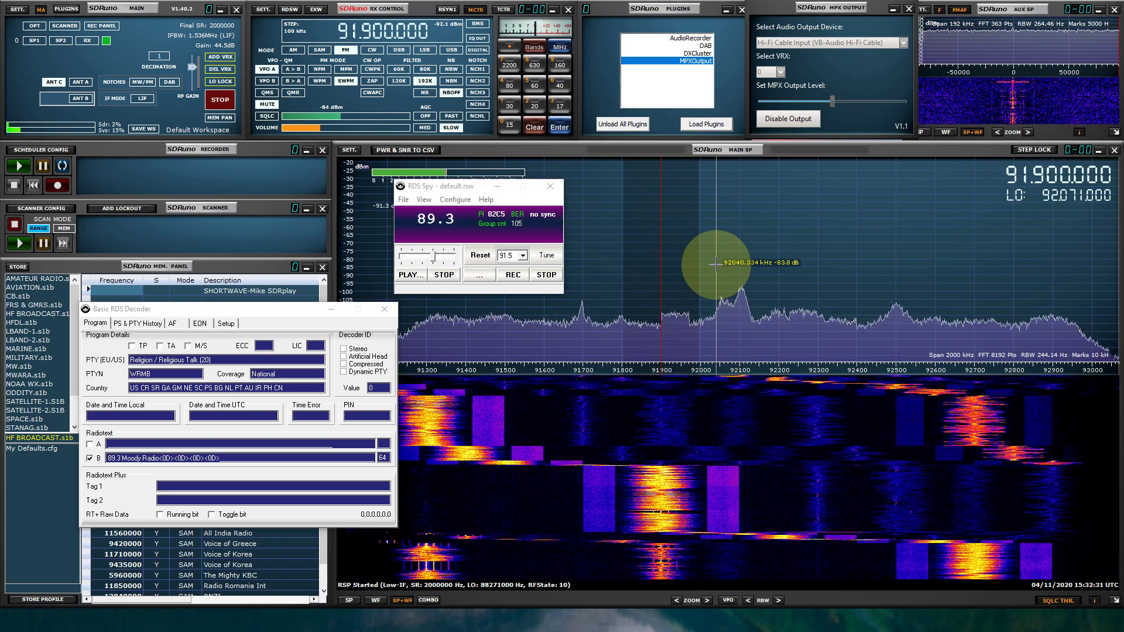
pyautogui.scroll(1, 716, 264)
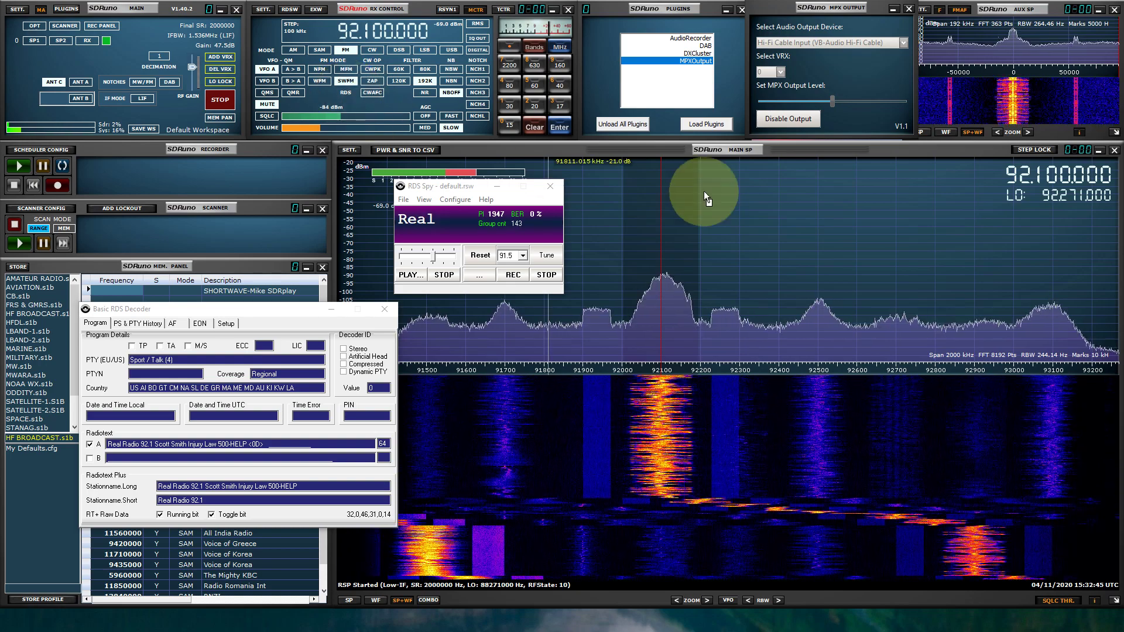
# - Move RDS Spy off the spectrum and tune up to 93.900 MHz, decoding PI 1528
pyautogui.scroll(1, 785, 208)
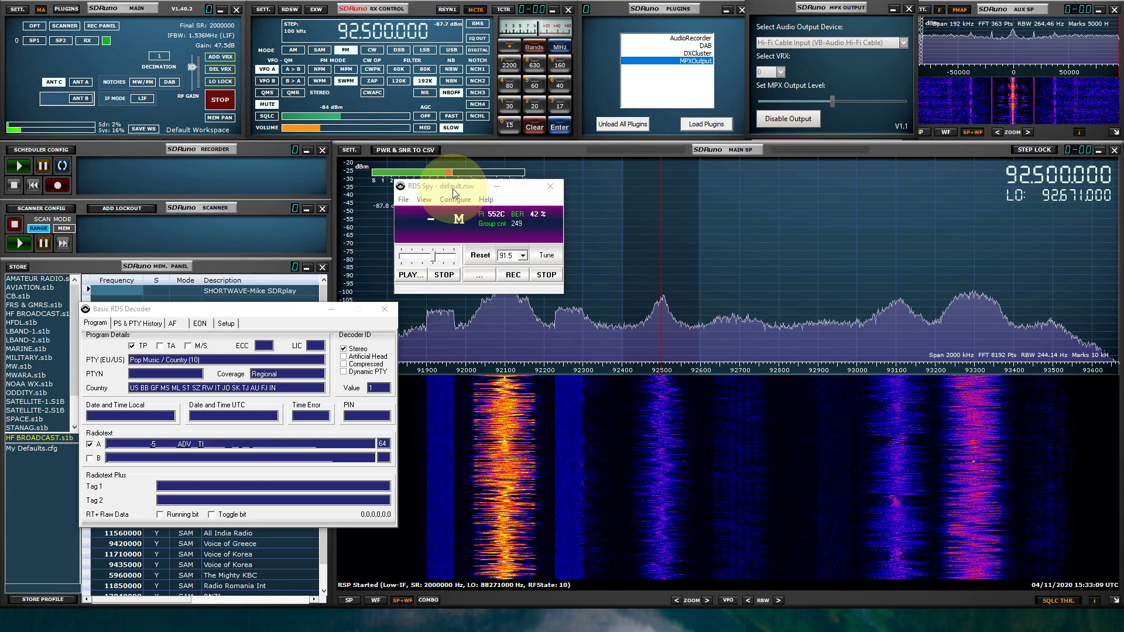
pyautogui.moveTo(450, 190); pyautogui.dragTo(148, 191)
pyautogui.scroll(6, 720, 233)
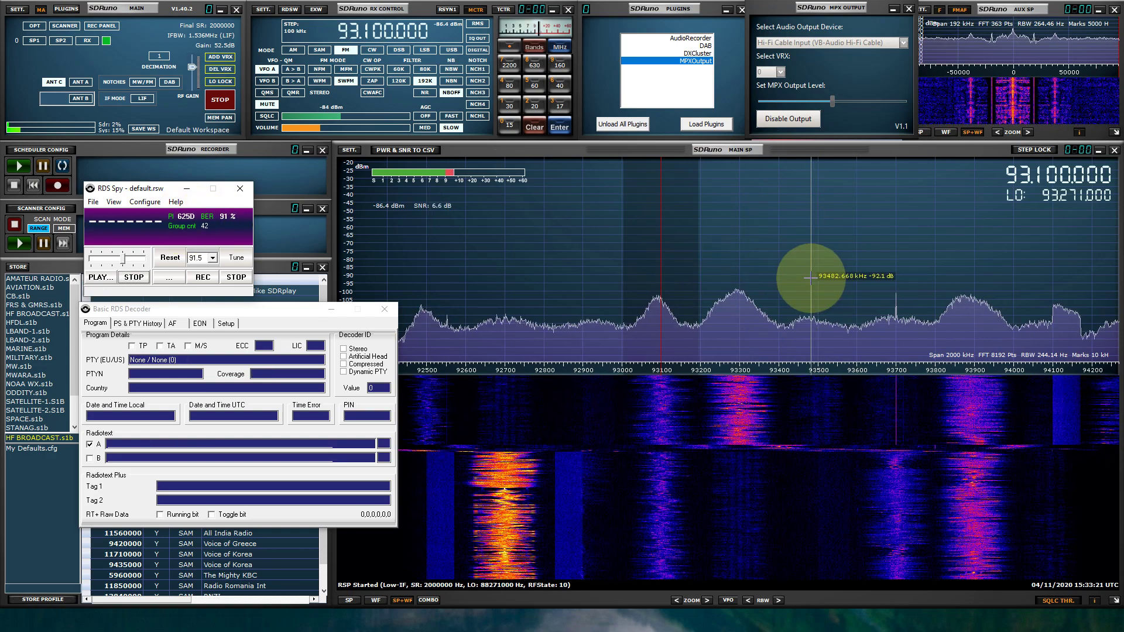
pyautogui.scroll(2, 811, 277)
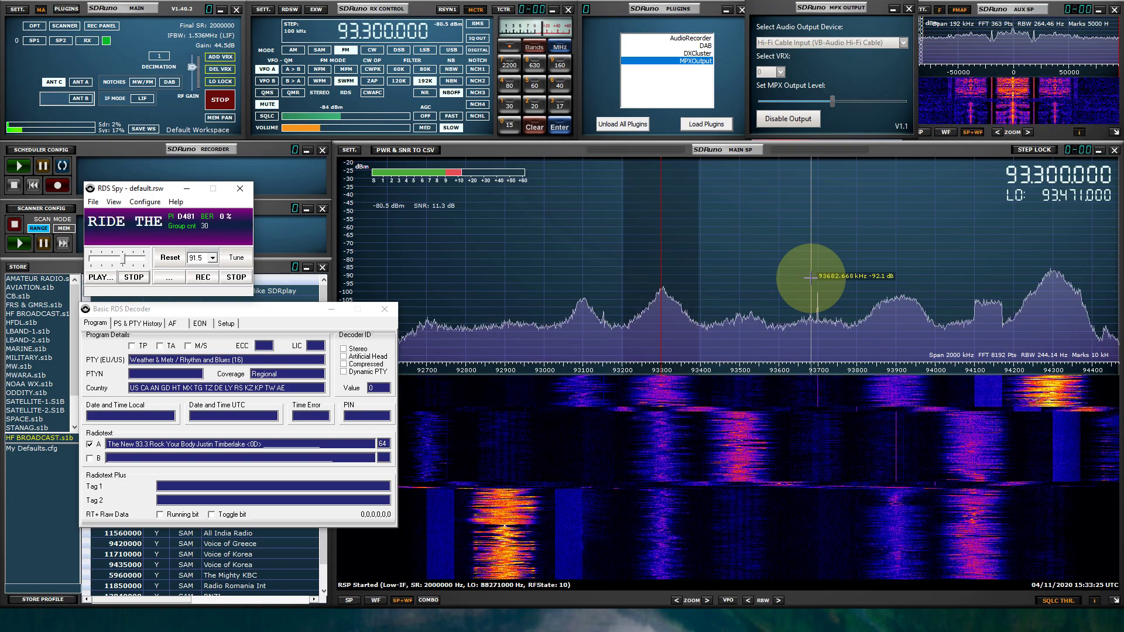
pyautogui.scroll(2, 810, 277)
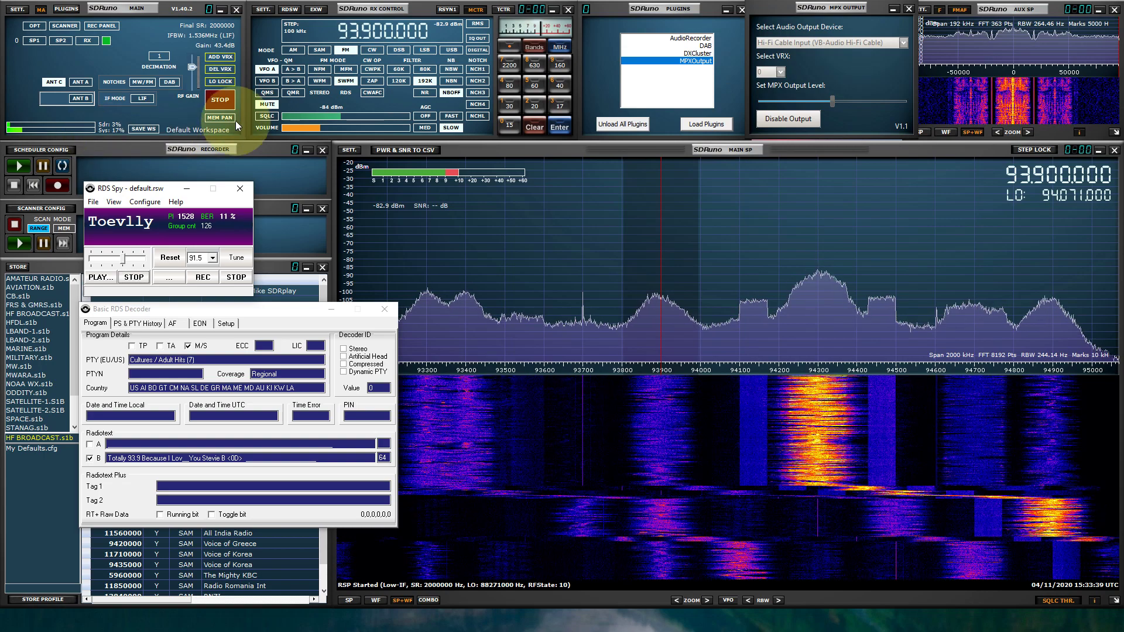
# - Close RDS Spy, disable the MPX output and stop the receiver
pyautogui.click(240, 188)
pyautogui.click(806, 120)
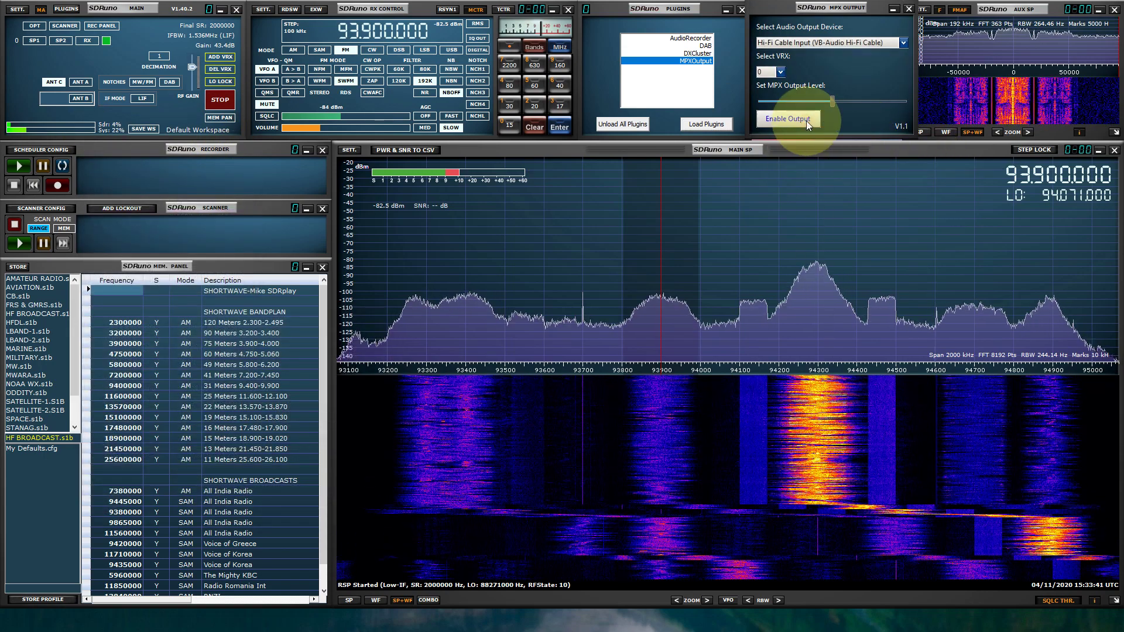
pyautogui.click(218, 99)
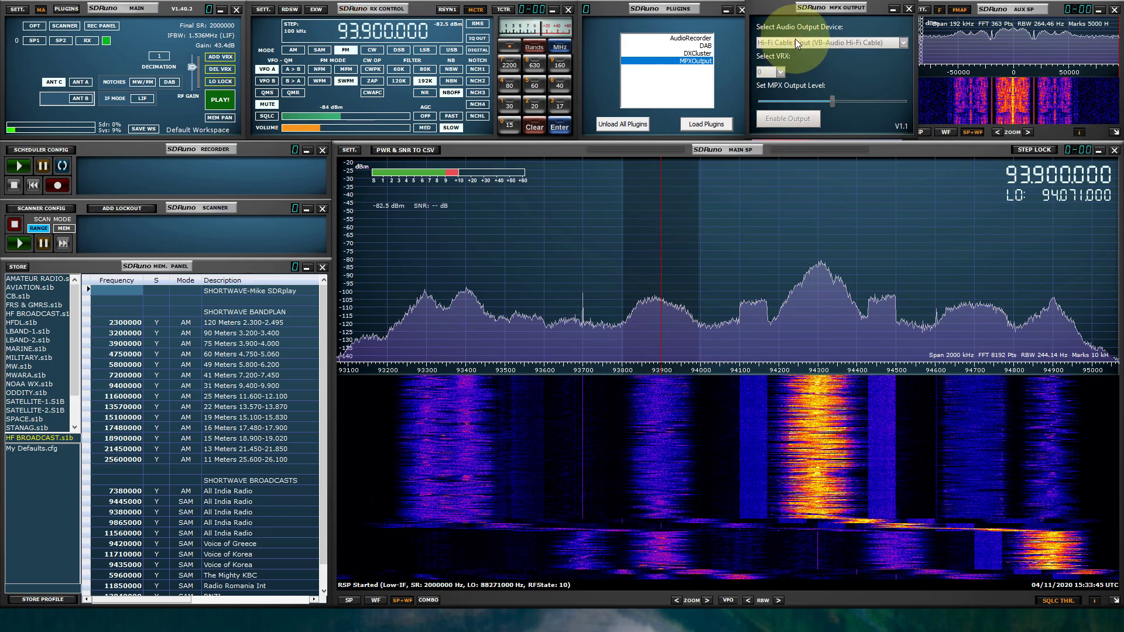
# - Close the MPX Output panel, reload the MPXOutput plugin and move its window to the top
pyautogui.click(893, 11)
pyautogui.click(693, 125)
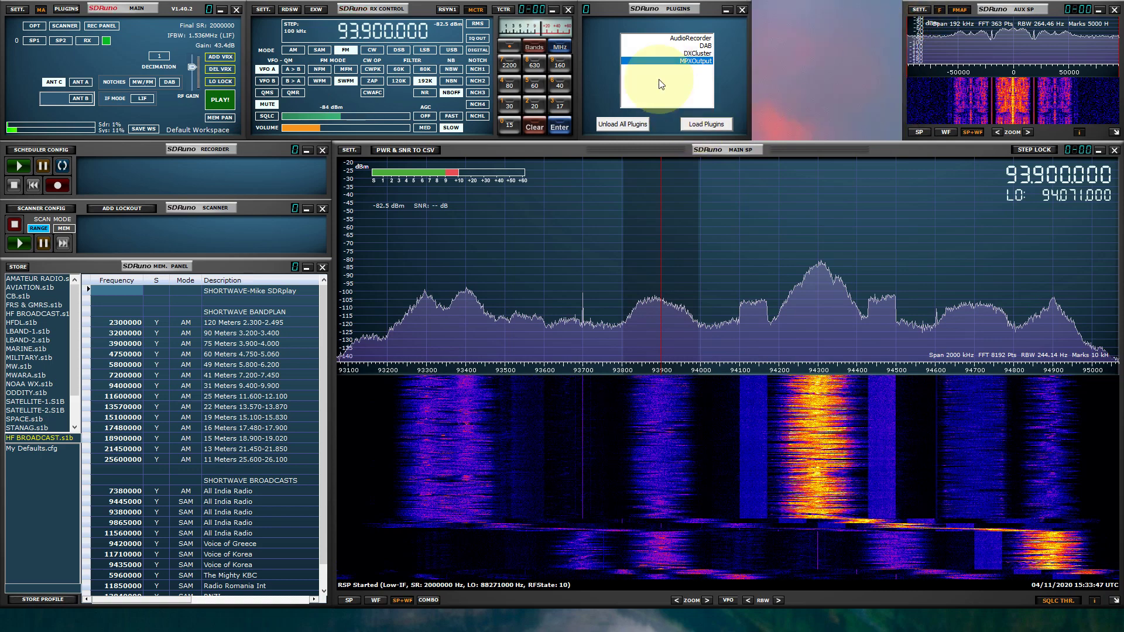
pyautogui.click(715, 124)
pyautogui.click(989, 3)
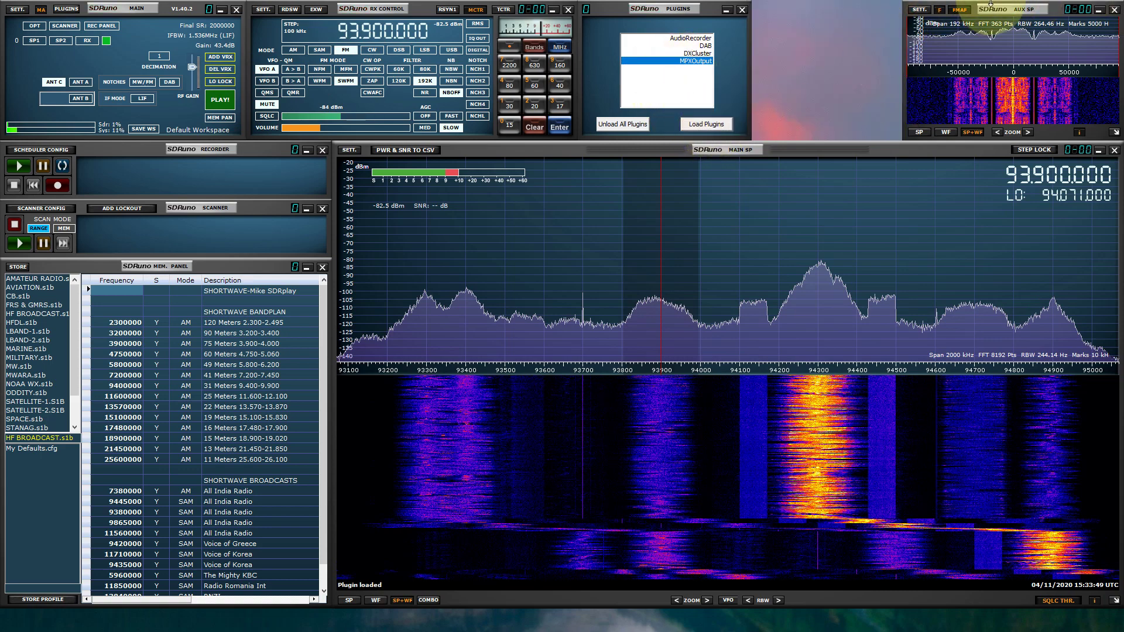
pyautogui.moveTo(821, 41); pyautogui.dragTo(812, 9)
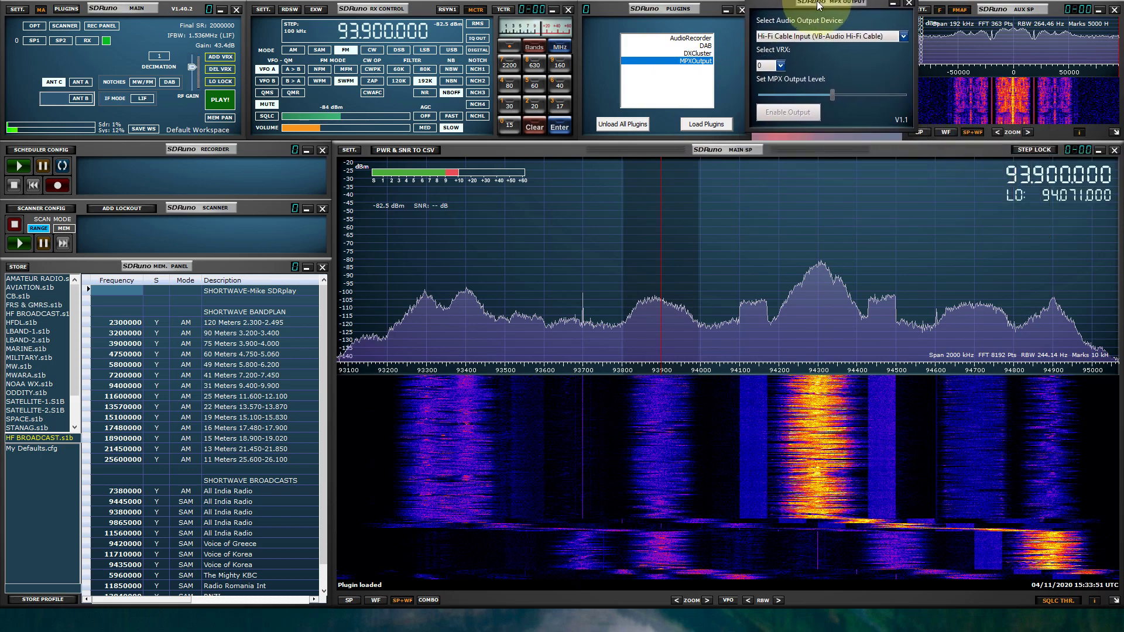
# - Route MPX output to Line 1 (Virtual Audio Cable), restart the receiver and enable the output
pyautogui.click(793, 46)
pyautogui.click(792, 69)
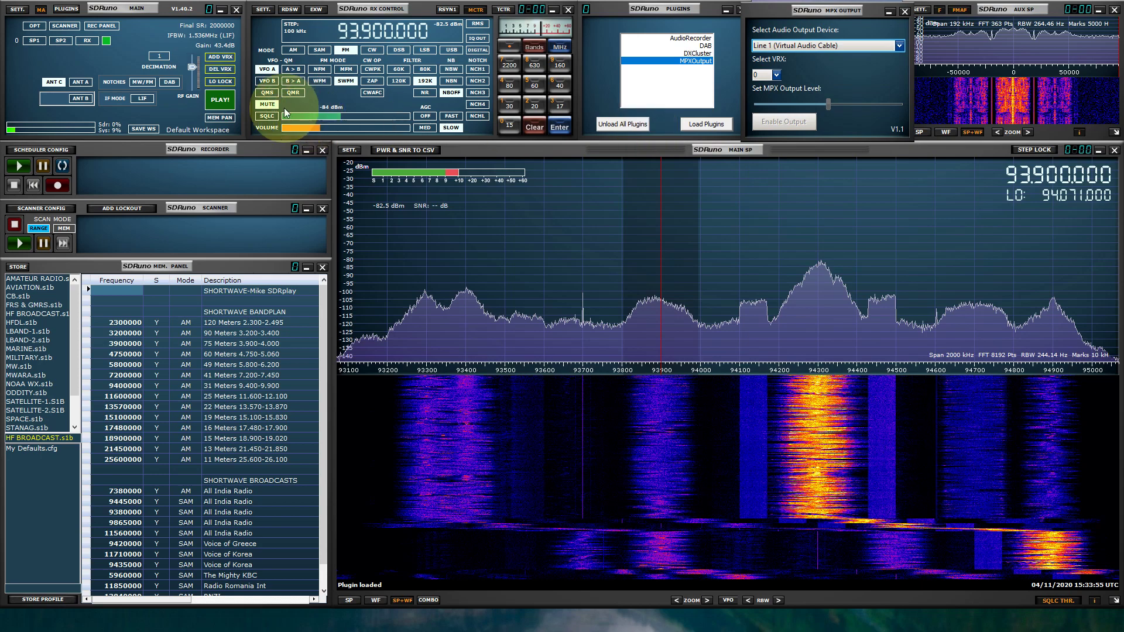
pyautogui.click(220, 99)
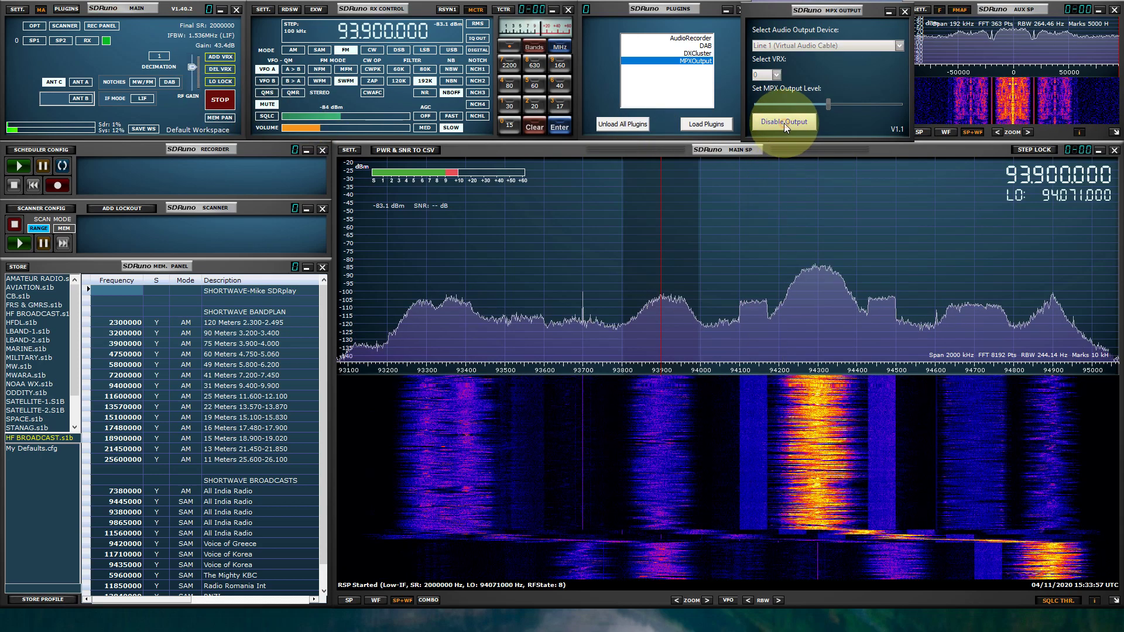
pyautogui.click(785, 123)
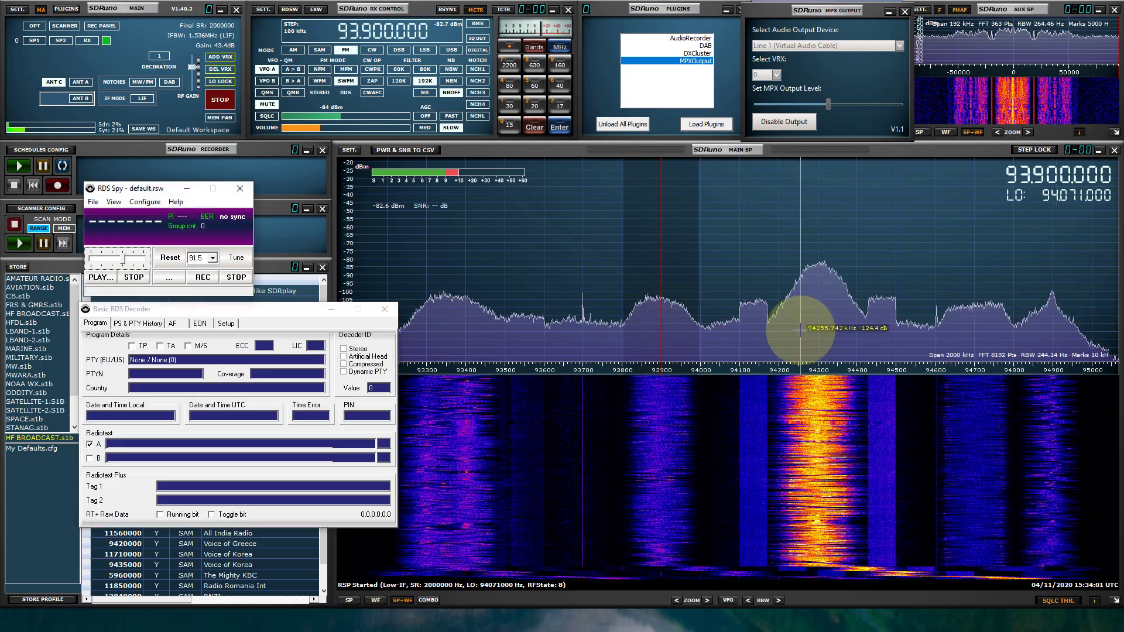
pyautogui.click(146, 202)
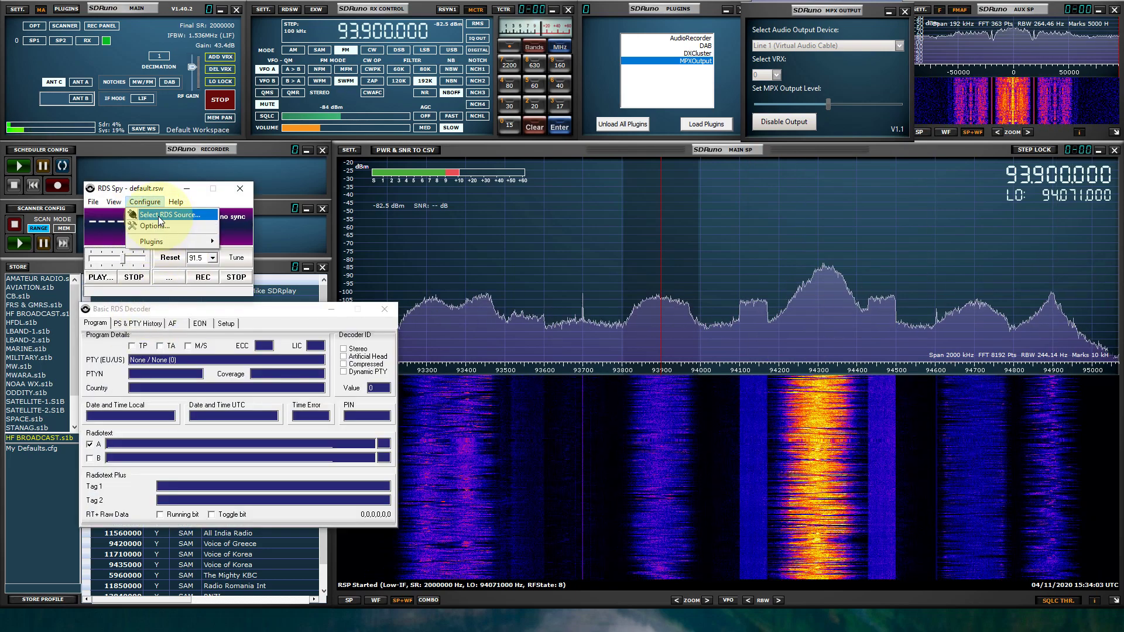
# - Set RDS Spy's sound-card input to Line 1 (Virtual Audio Cable) and move the window top right
pyautogui.click(158, 216)
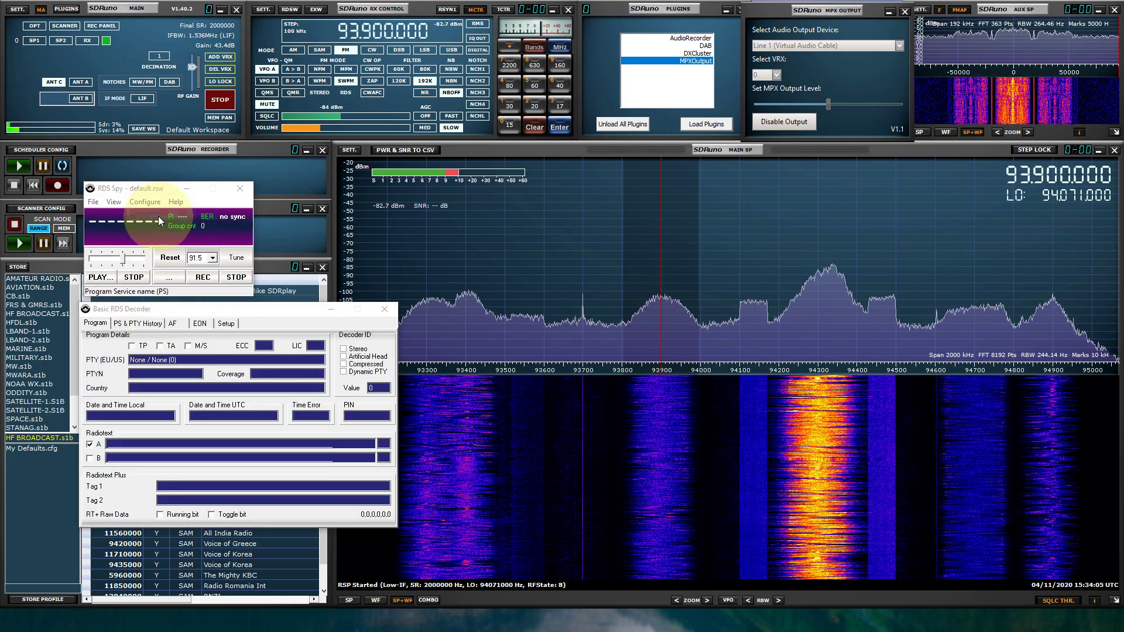
pyautogui.click(453, 263)
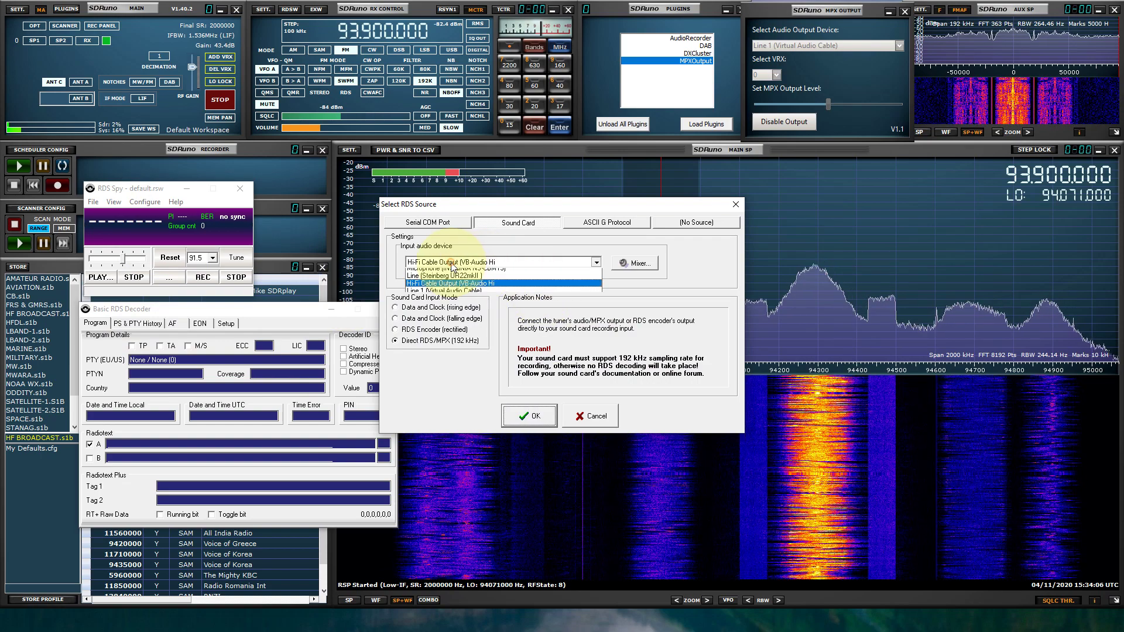
pyautogui.click(436, 291)
pyautogui.click(520, 420)
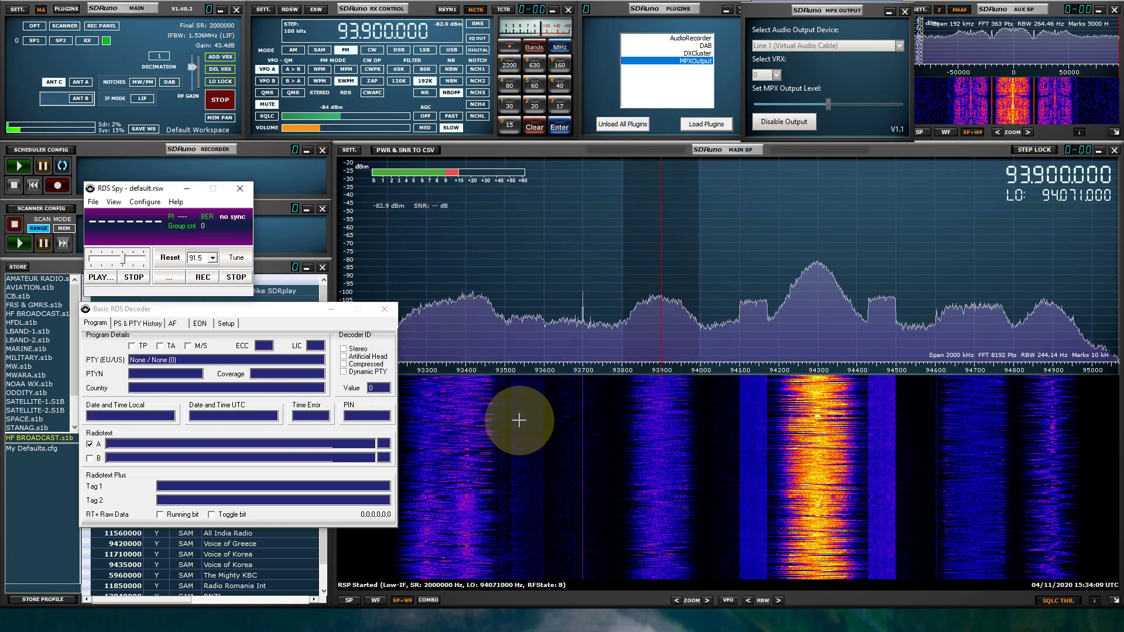
pyautogui.moveTo(143, 195); pyautogui.dragTo(826, 175)
# - Step SDRuno's frequency up from 93.9 toward 94.3 MHz with the mouse wheel over the spectrum
pyautogui.scroll(4, 778, 278)
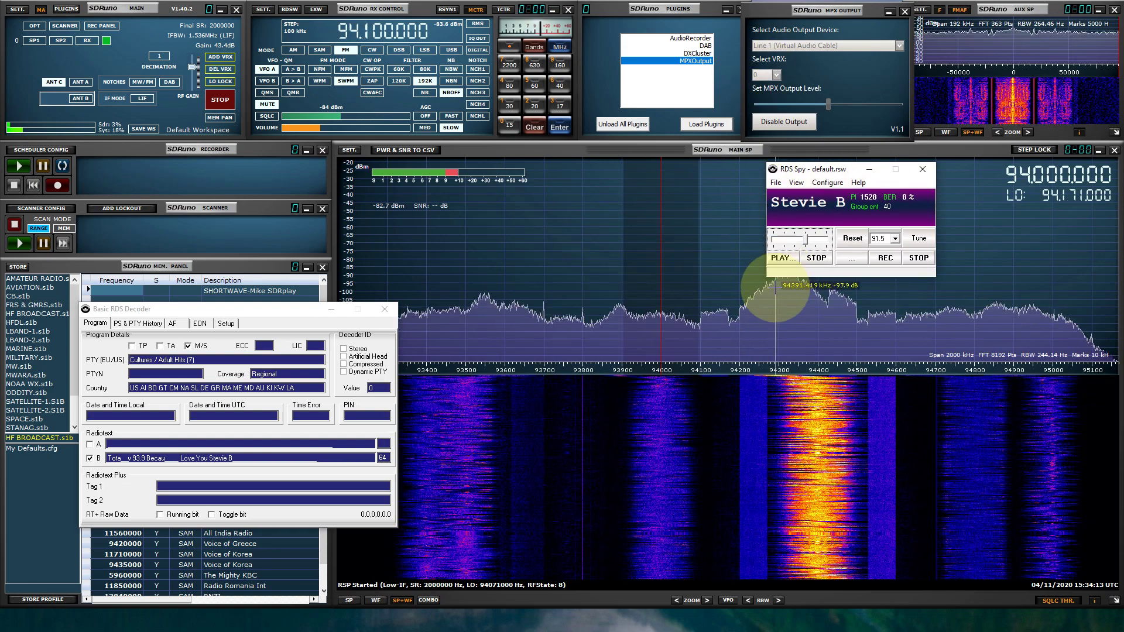